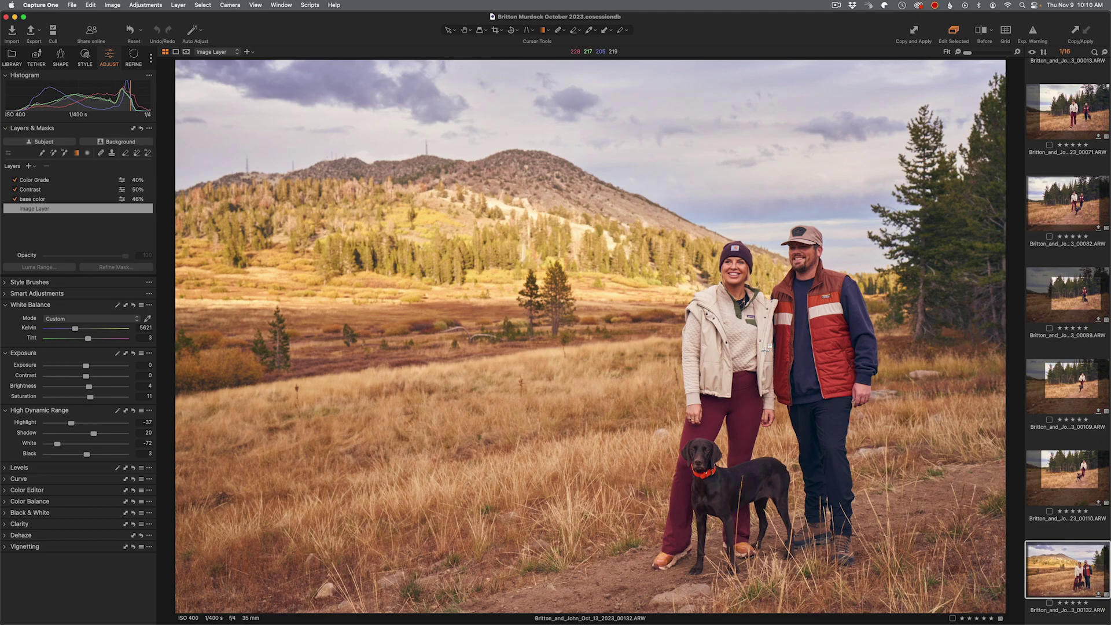
Alternate between Capture One and Lightroom Classic to compare their workspaces, and open the current photo in Lightroom's Develop module.
{"action": "key", "text": "super+Tab"}
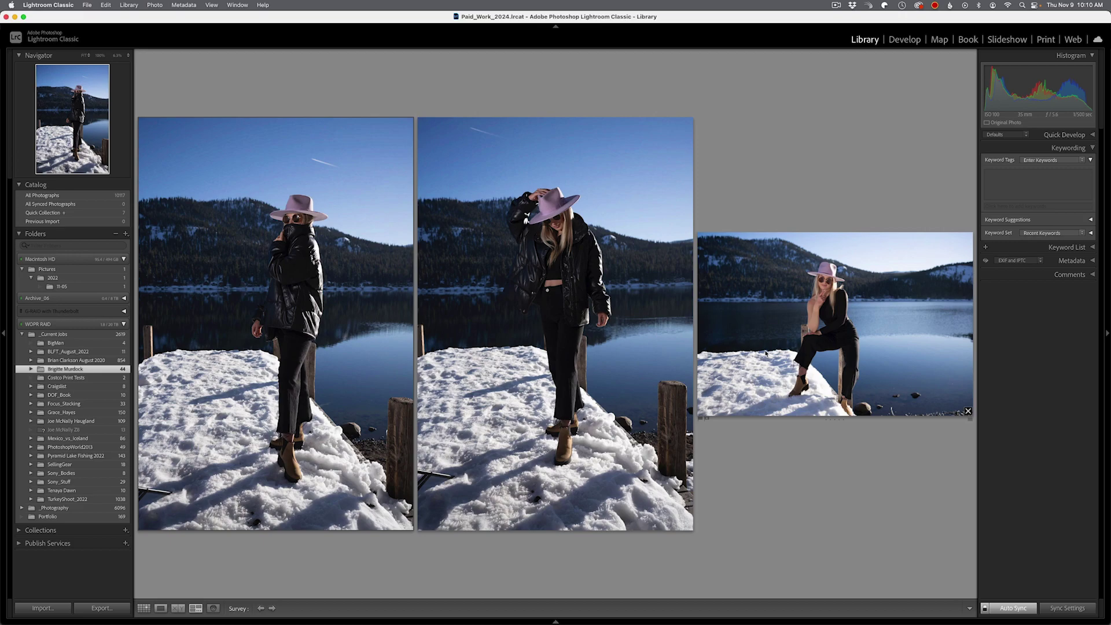
{"action": "key", "text": "super+Tab"}
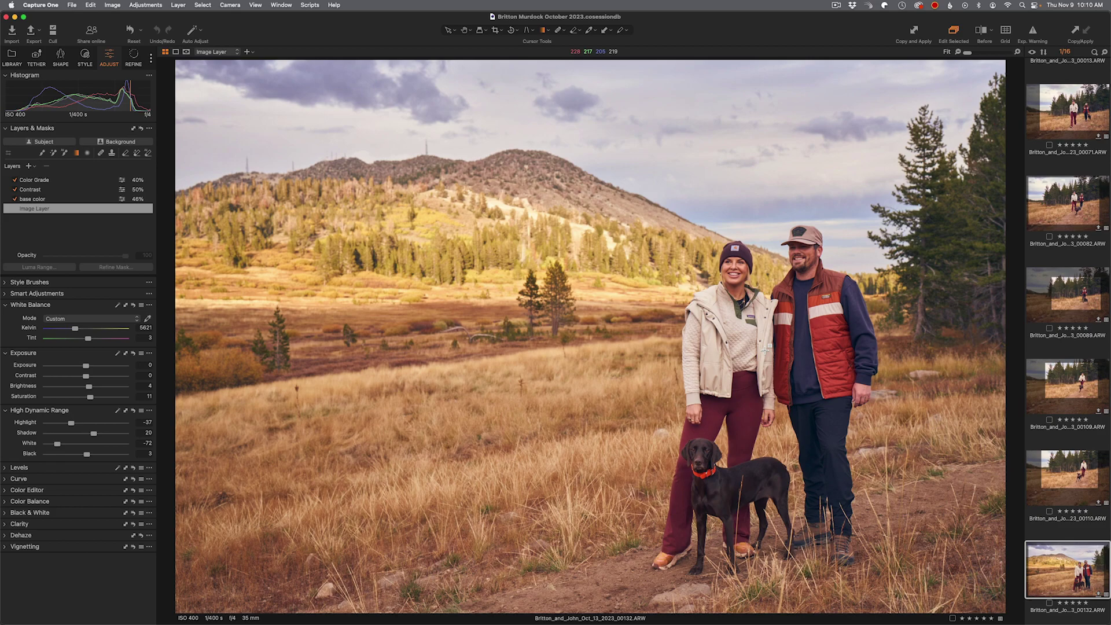
{"action": "key", "text": "super+Tab"}
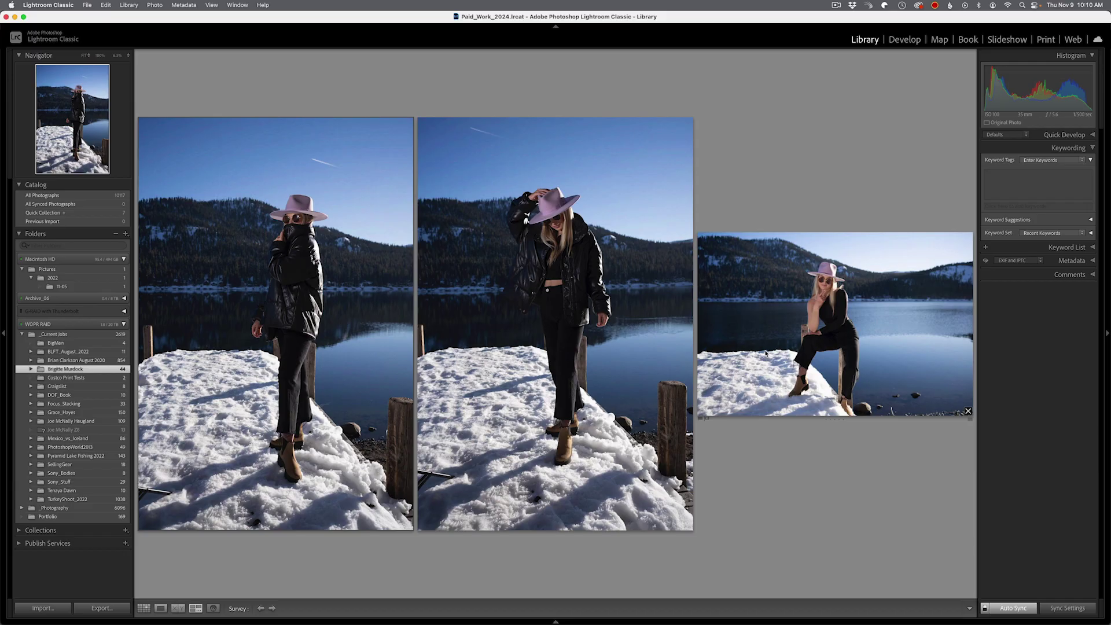
{"action": "key", "text": "super+Tab"}
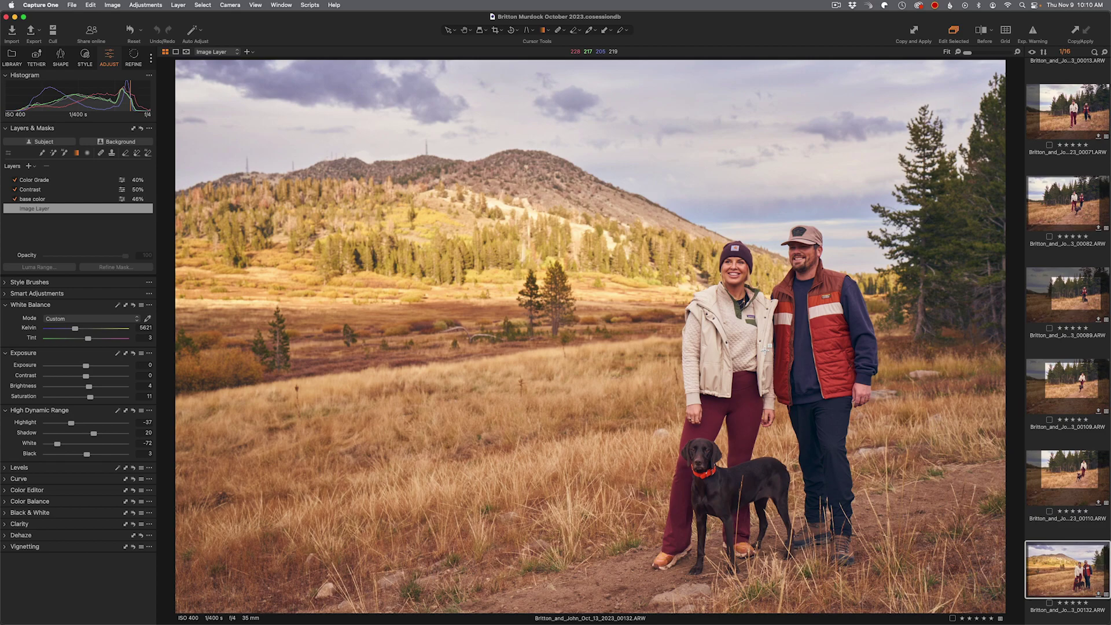
{"action": "key", "text": "super+Tab"}
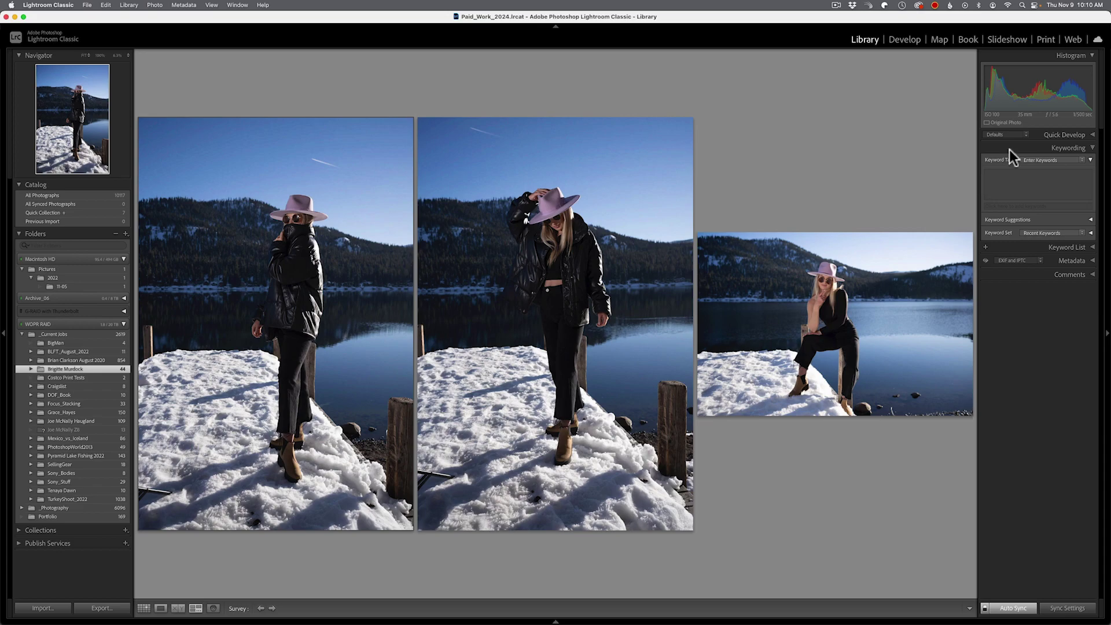
{"action": "left_click", "coordinate": [905, 40]}
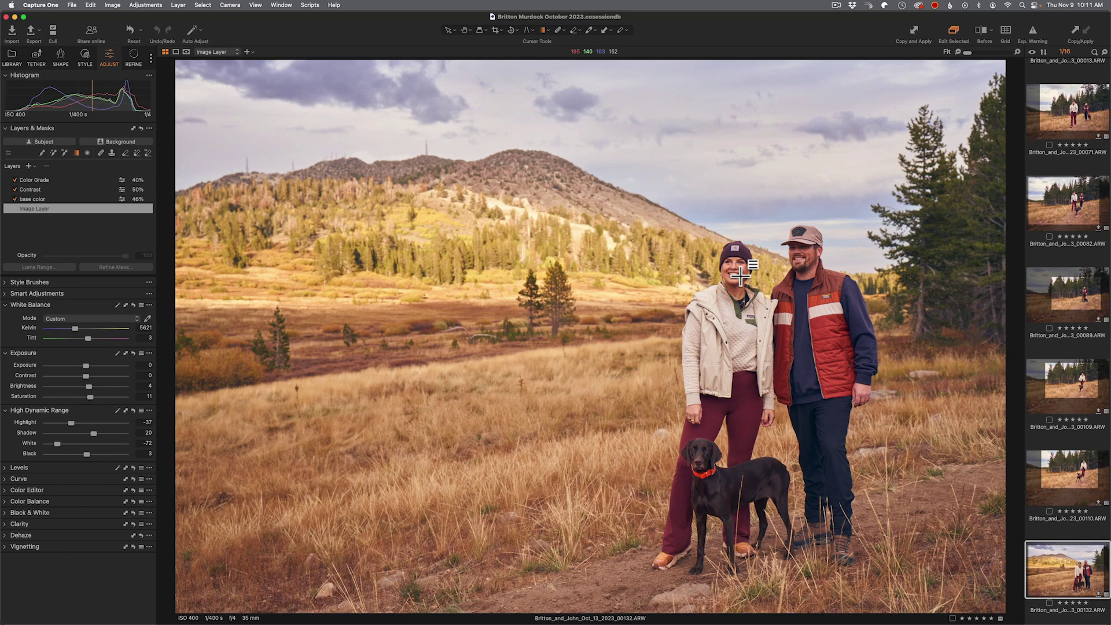
Compare Capture One's adjustment tools, with the Select cursor active, against Lightroom Classic's Develop module.
{"action": "left_click", "coordinate": [448, 30]}
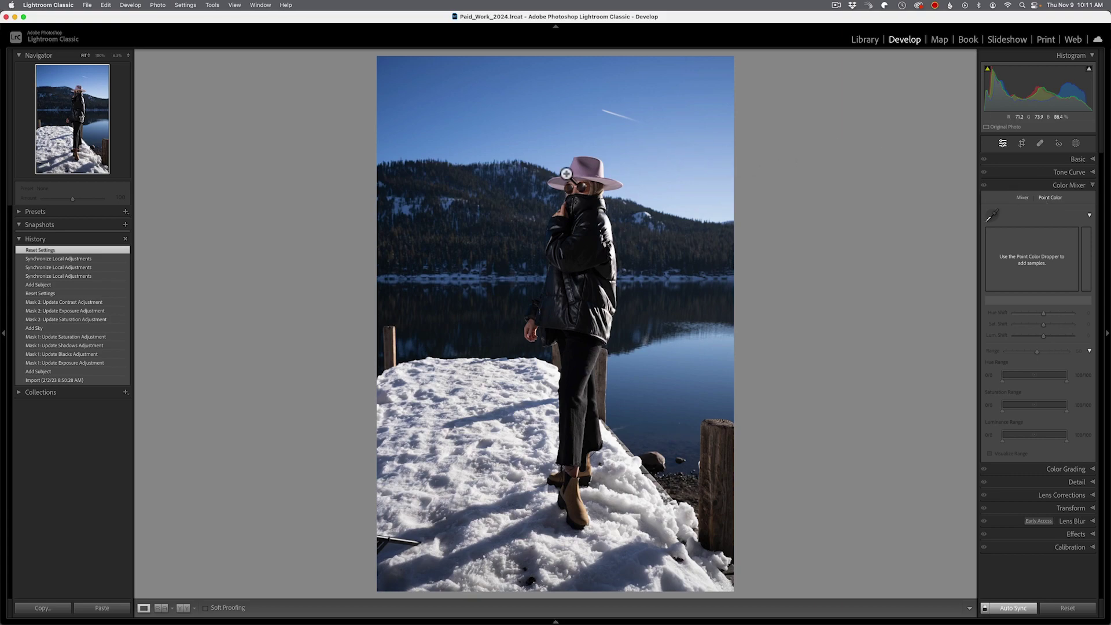
{"action": "key", "text": "super+Tab"}
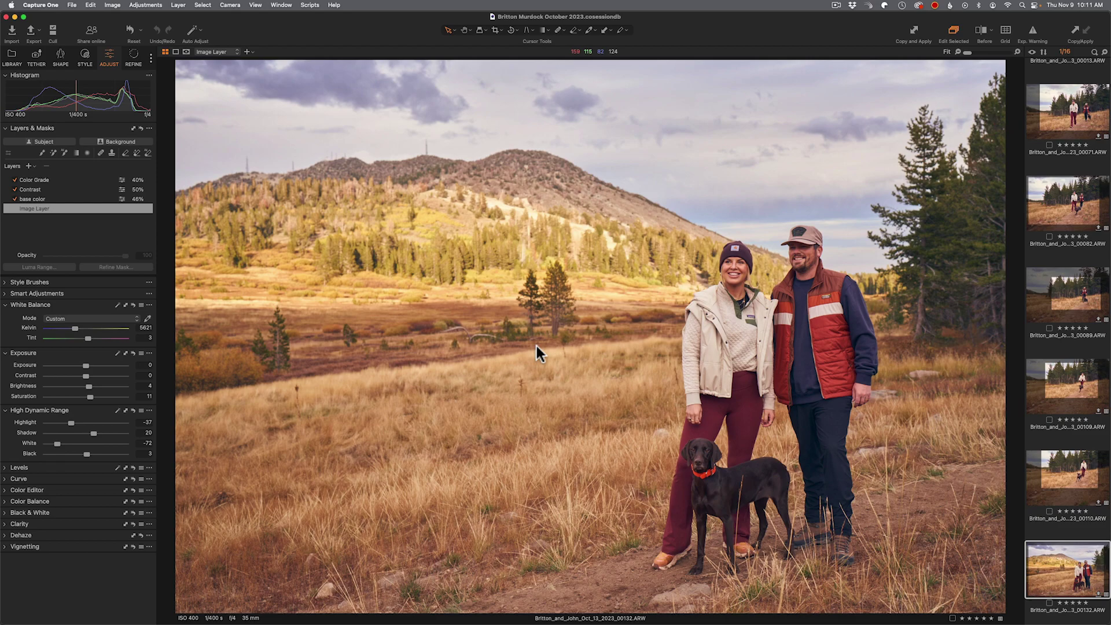
{"action": "key", "text": "super+Tab"}
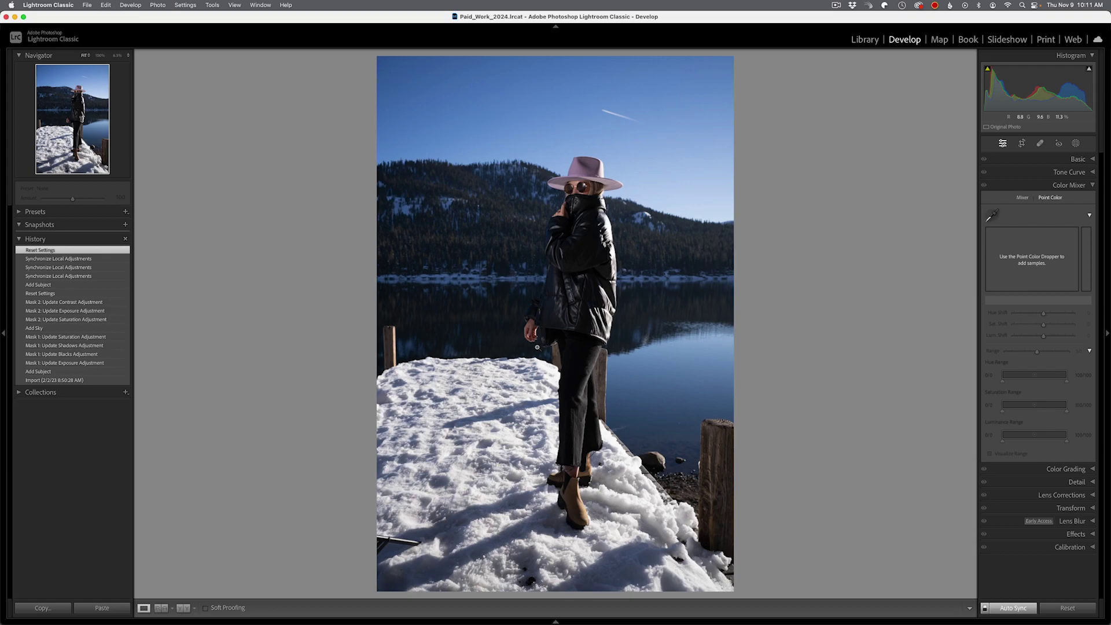
{"action": "key", "text": "super+Tab"}
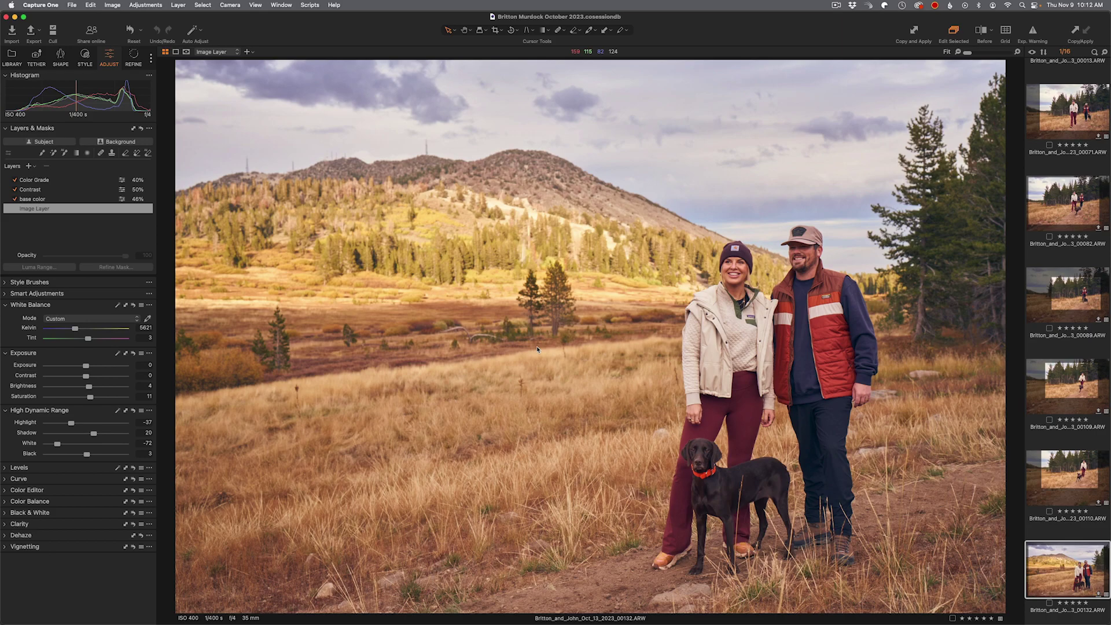
{"action": "key", "text": "super+Tab"}
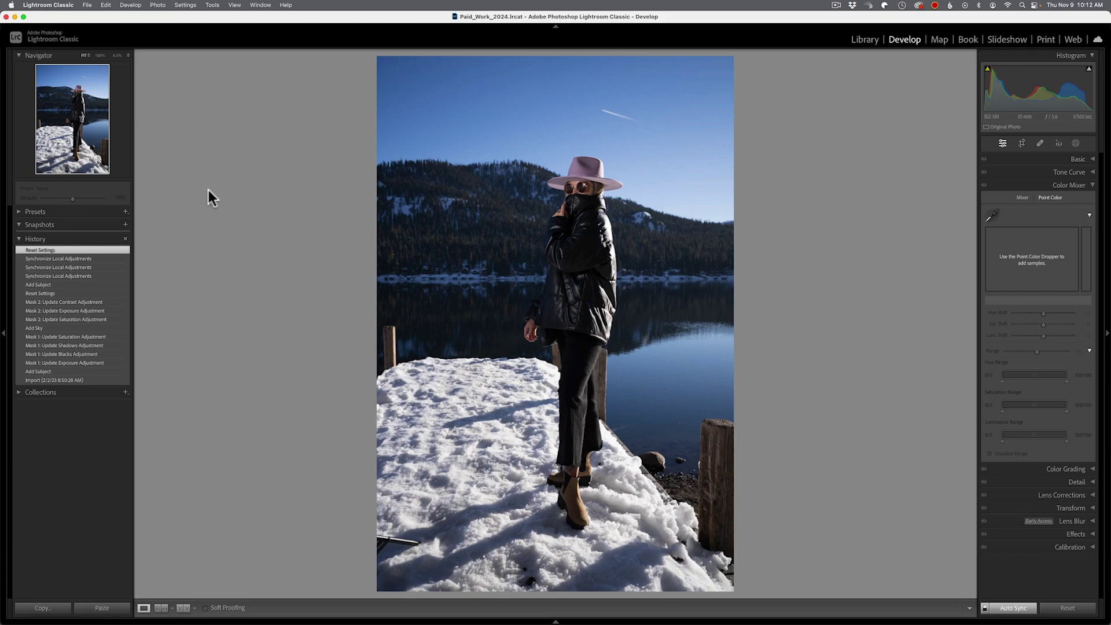
View Lightroom Classic's export settings for the three selected photos and leave without exporting.
{"action": "left_click", "coordinate": [86, 5]}
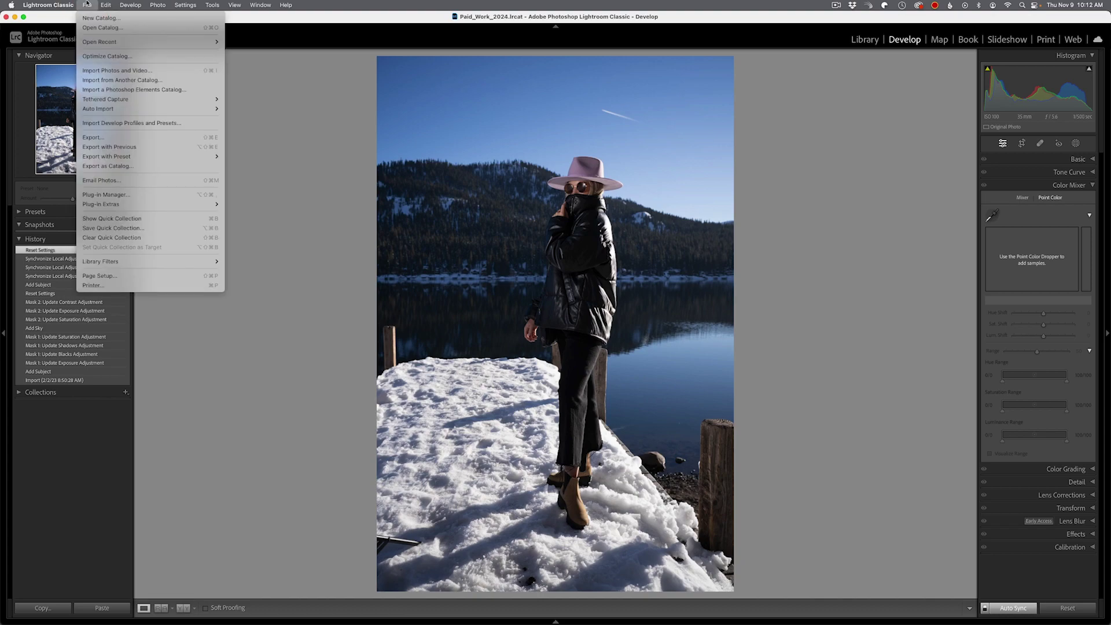
{"action": "left_click", "coordinate": [124, 137]}
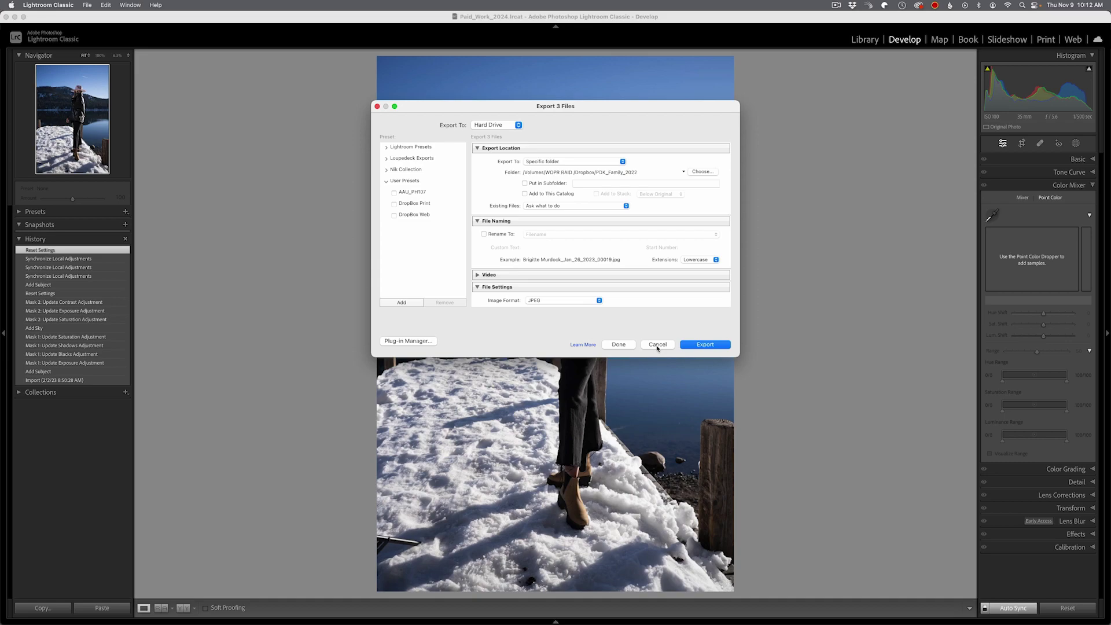
{"action": "left_click", "coordinate": [658, 345]}
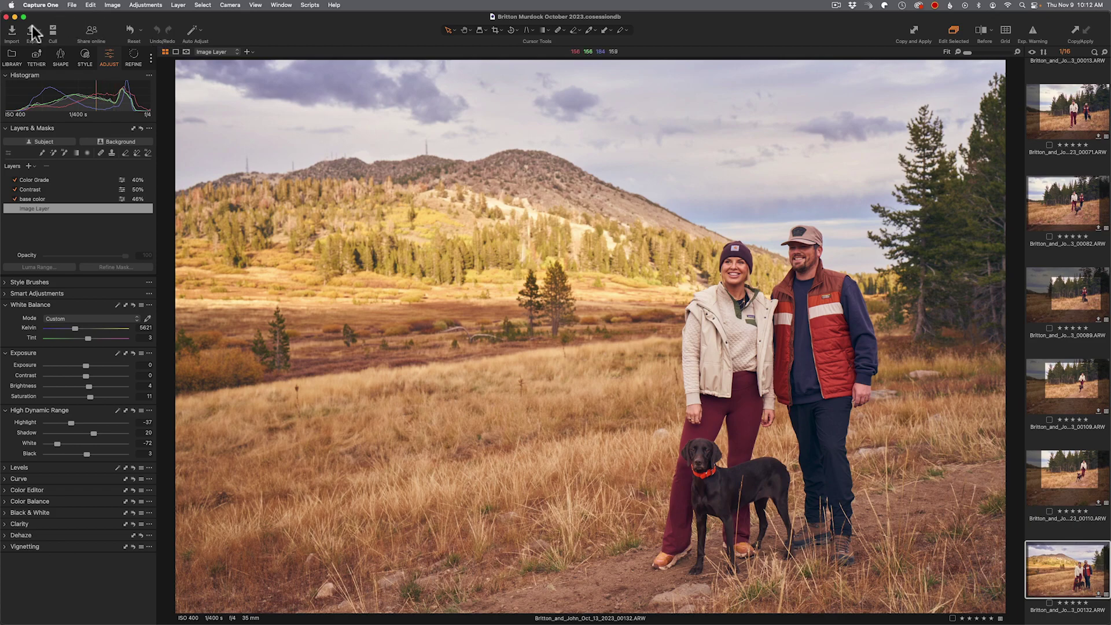
View Capture One's export window for the couple photo and close it without exporting.
{"action": "left_click", "coordinate": [32, 29]}
{"action": "mouse_move", "coordinate": [32, 26]}
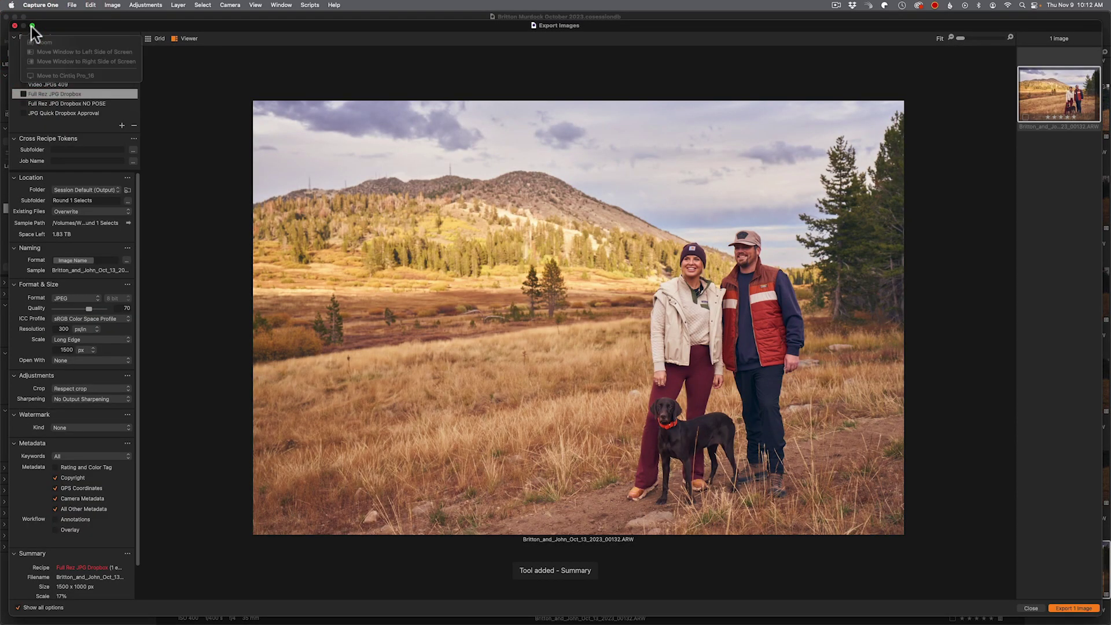
{"action": "left_click", "coordinate": [1027, 608]}
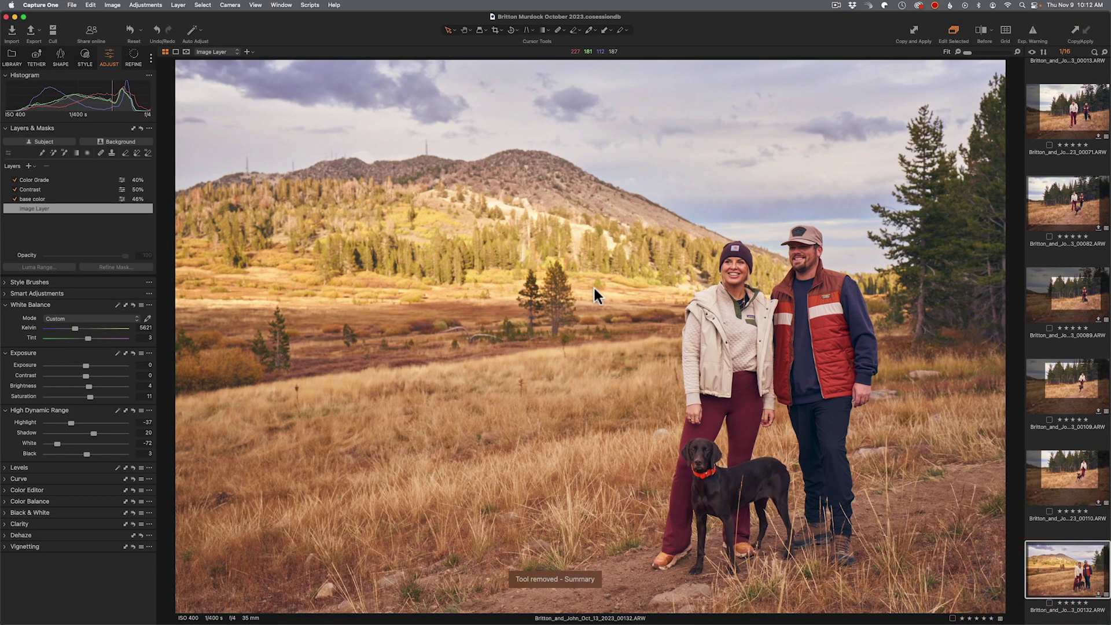
Switch to Lightroom Classic and examine its Tethered Capture commands without starting a capture session.
{"action": "key", "text": "super+Tab"}
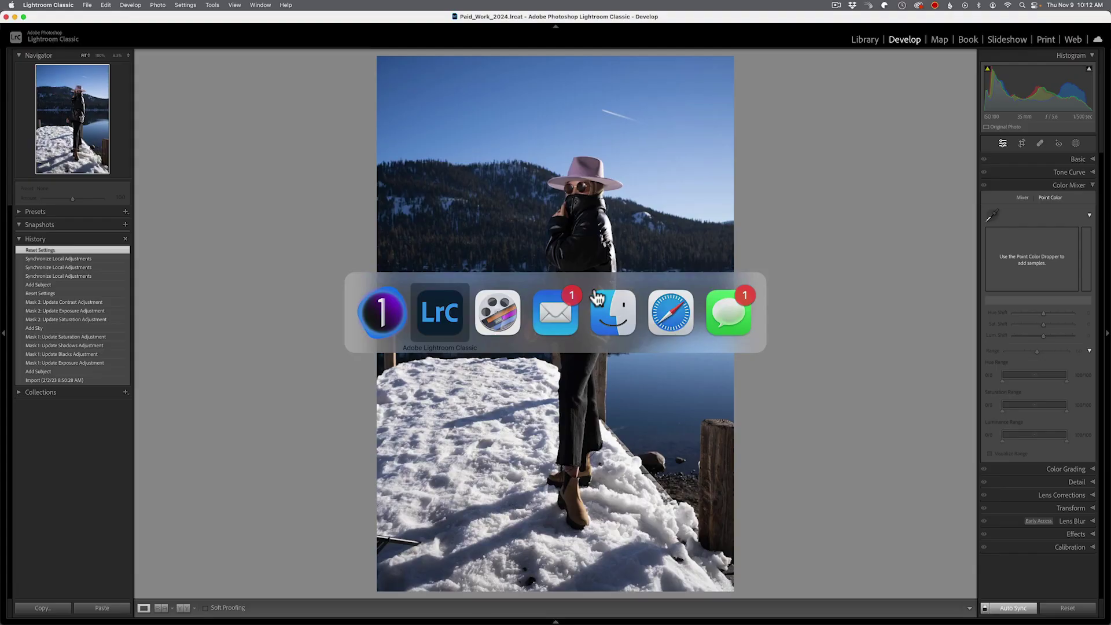
{"action": "left_click", "coordinate": [86, 6]}
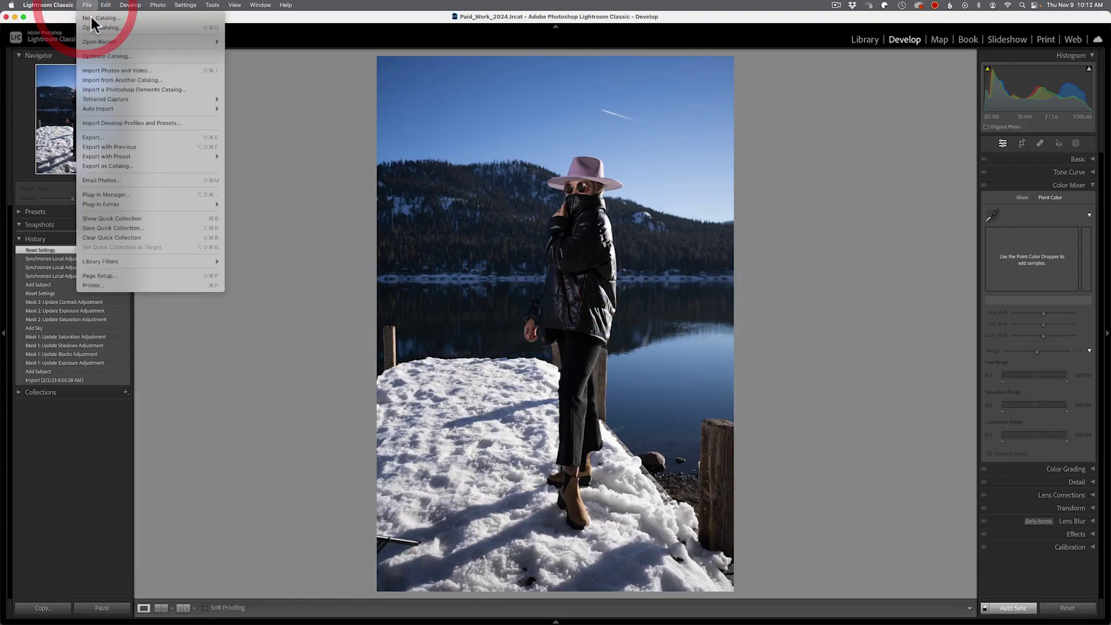
{"action": "mouse_move", "coordinate": [121, 107]}
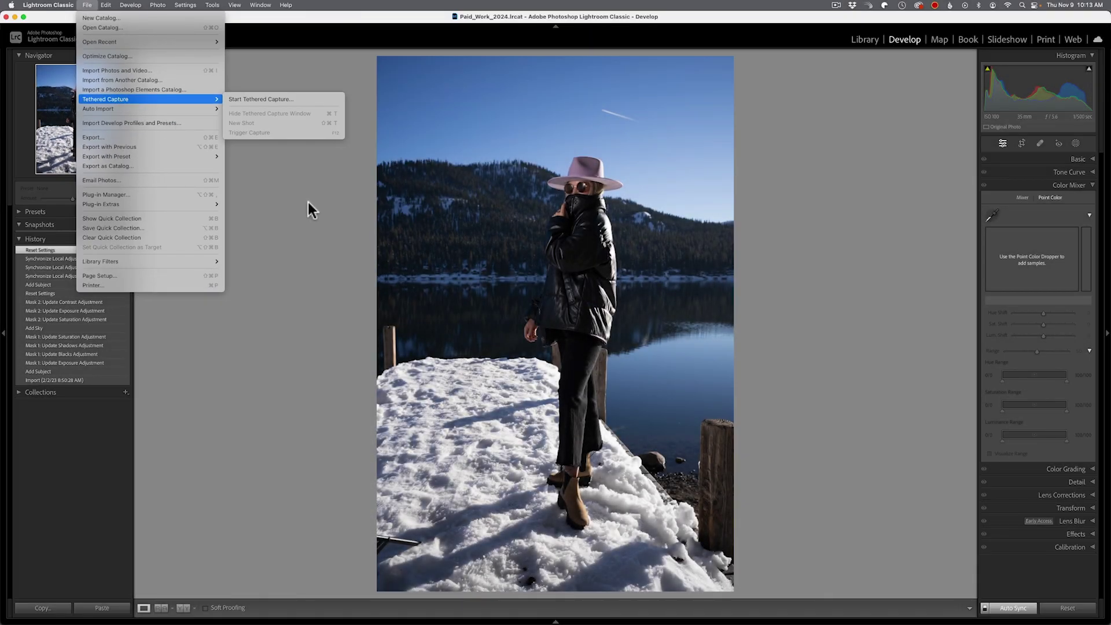
{"action": "left_click", "coordinate": [308, 203]}
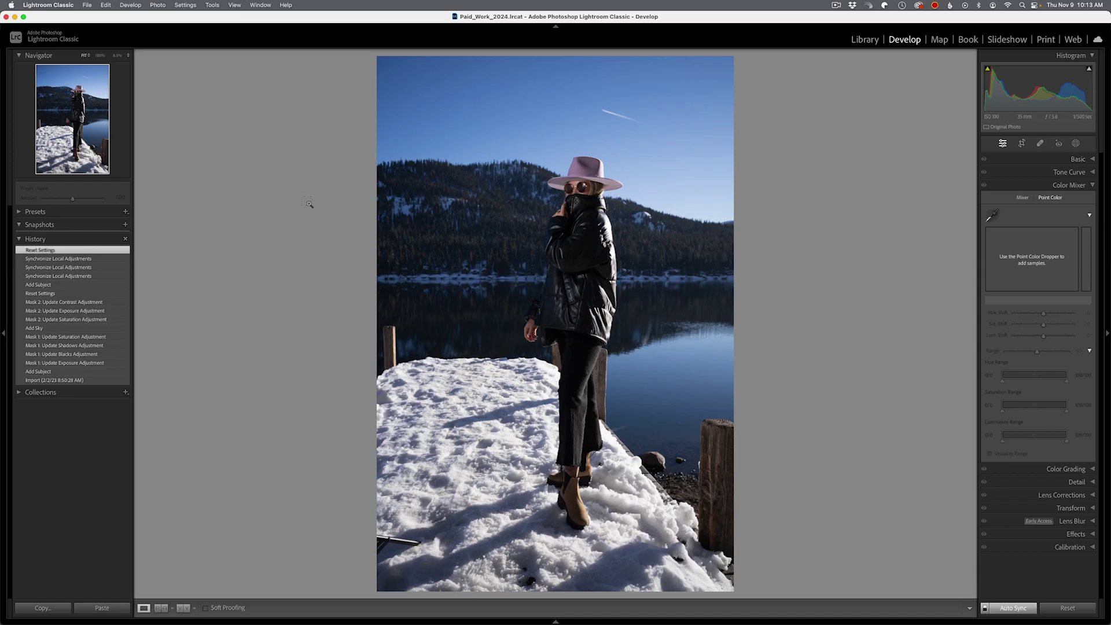
Switch to Capture One, create a subject mask layer on the couple and dog, and display its mask overlay.
{"action": "key", "text": "super+Tab"}
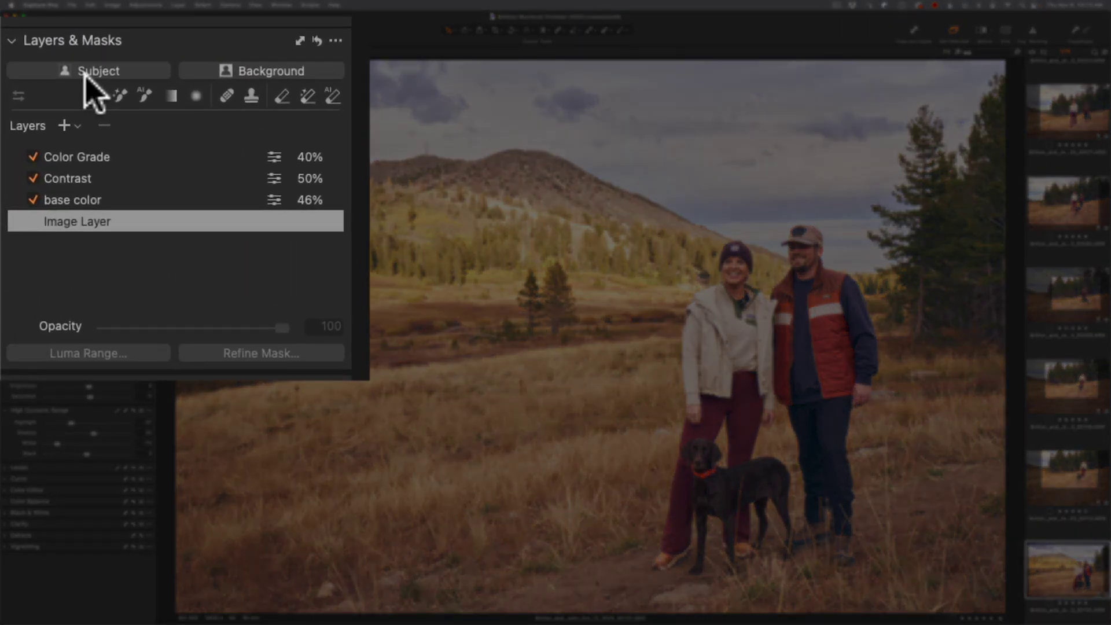
{"action": "left_click", "coordinate": [86, 74]}
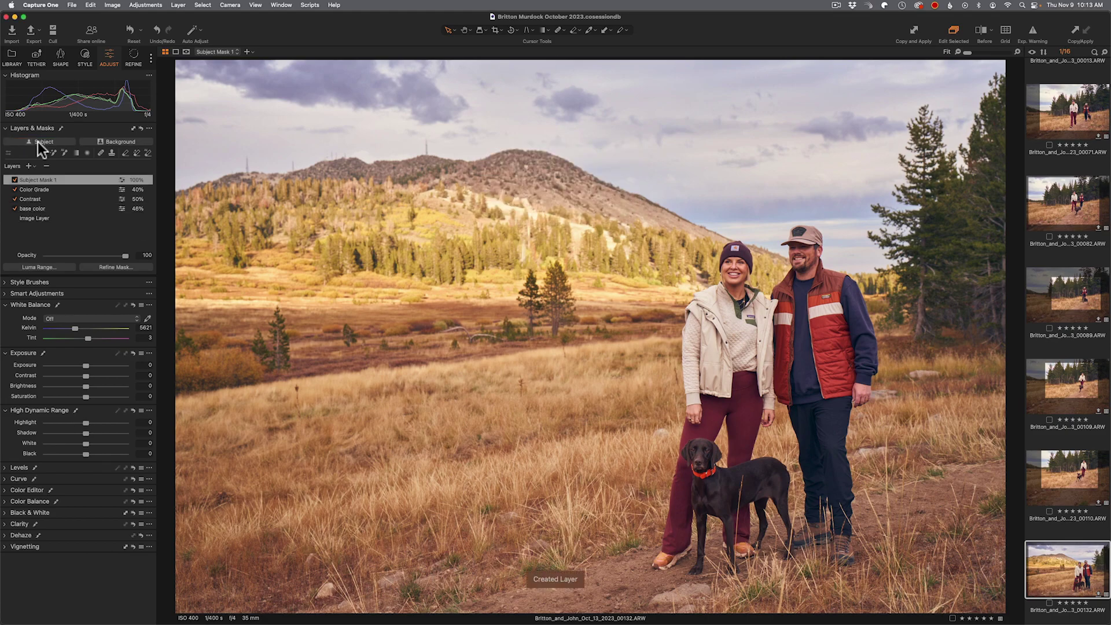
{"action": "key", "text": "m"}
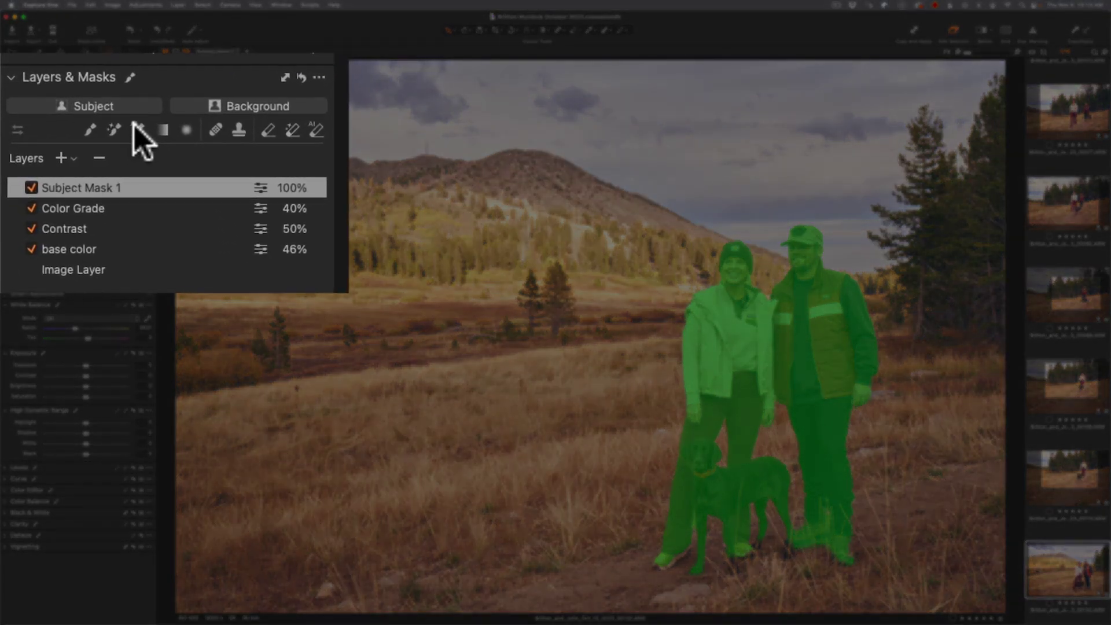
Preview the AI Select tool over the hillside trees on the subject mask layer and return to the Select cursor.
{"action": "left_click", "coordinate": [144, 128]}
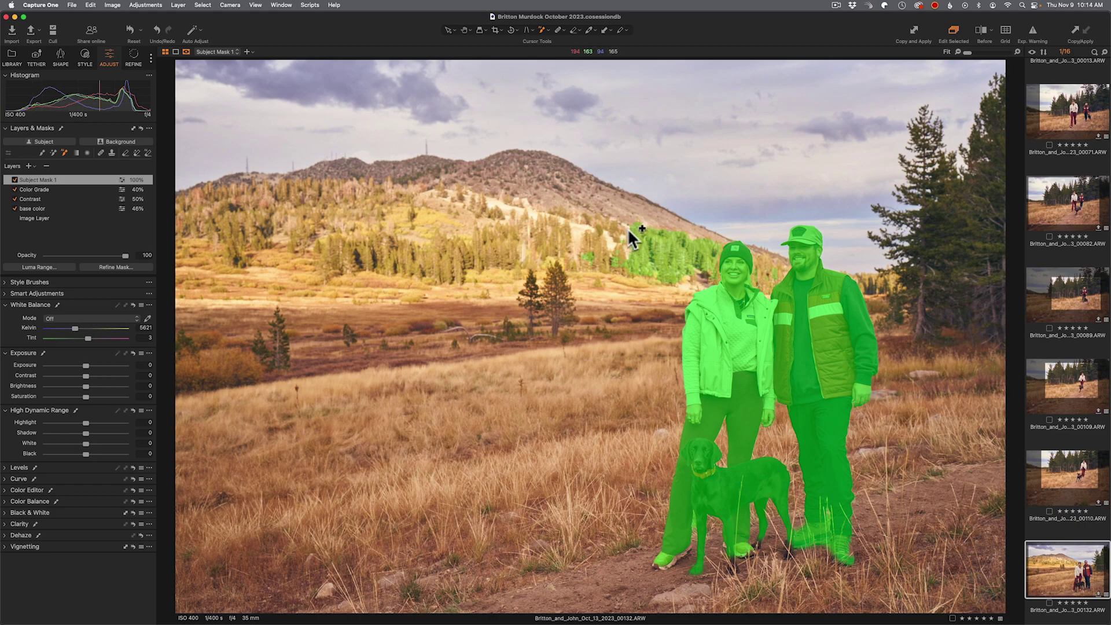
{"action": "left_click", "coordinate": [659, 344]}
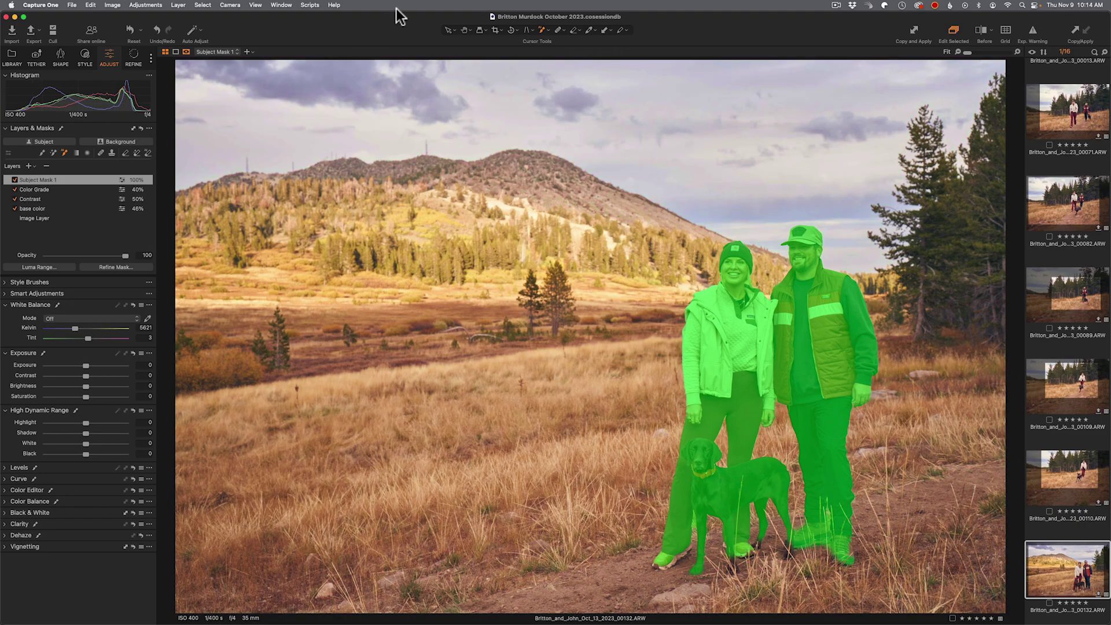
{"action": "left_click", "coordinate": [448, 29]}
Switch to Lightroom Classic, review the three selected photos in Survey view, and return to the Develop module.
{"action": "key", "text": "super+Tab"}
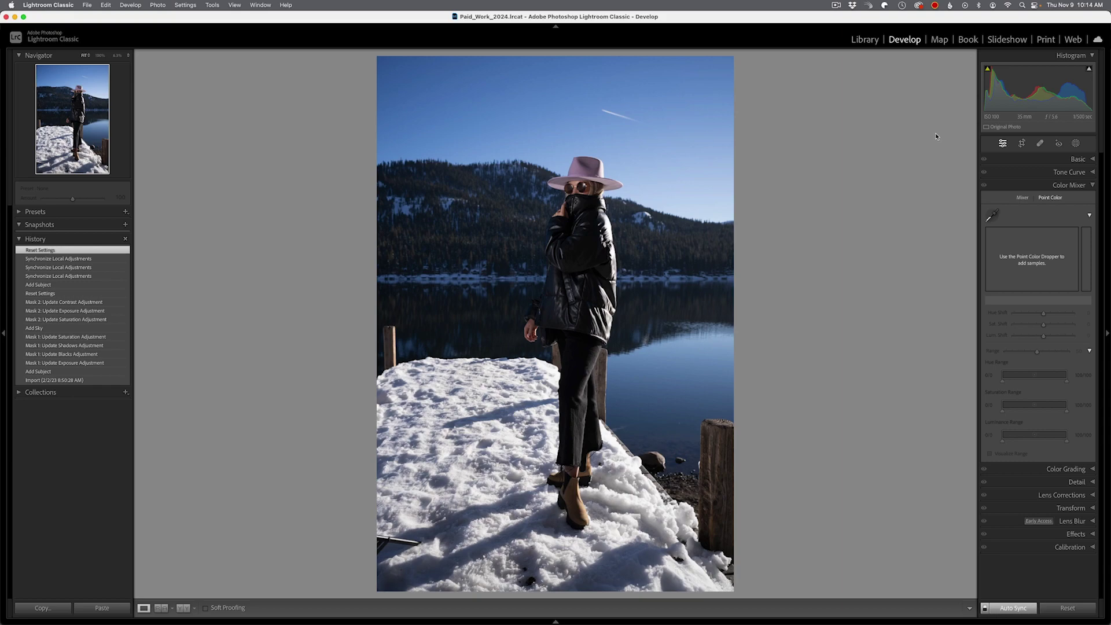
{"action": "key", "text": "n"}
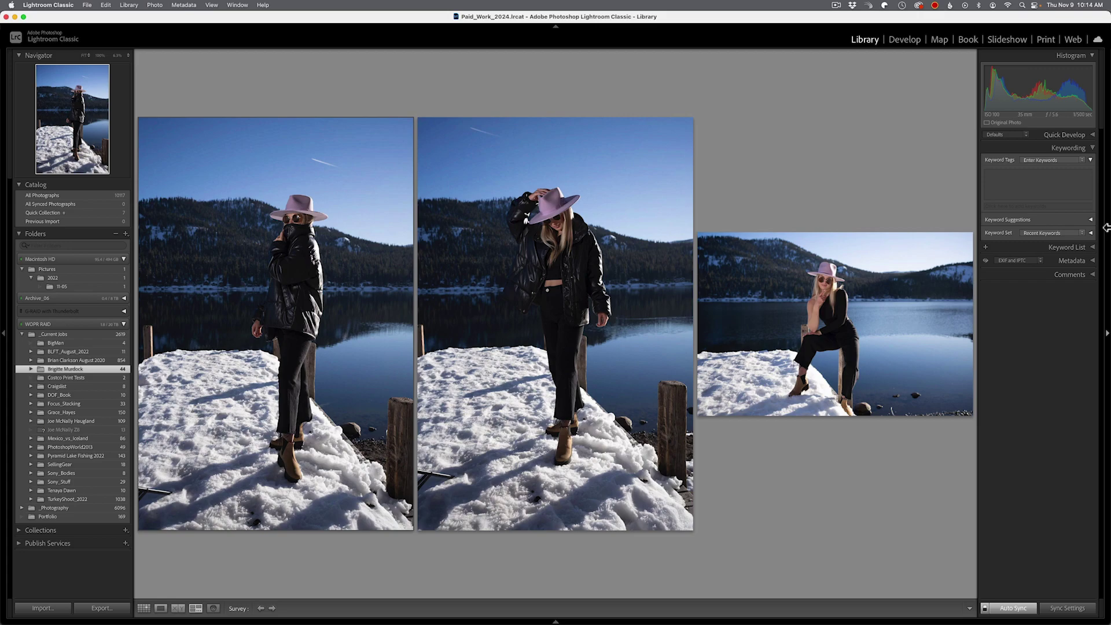
{"action": "key", "text": "d"}
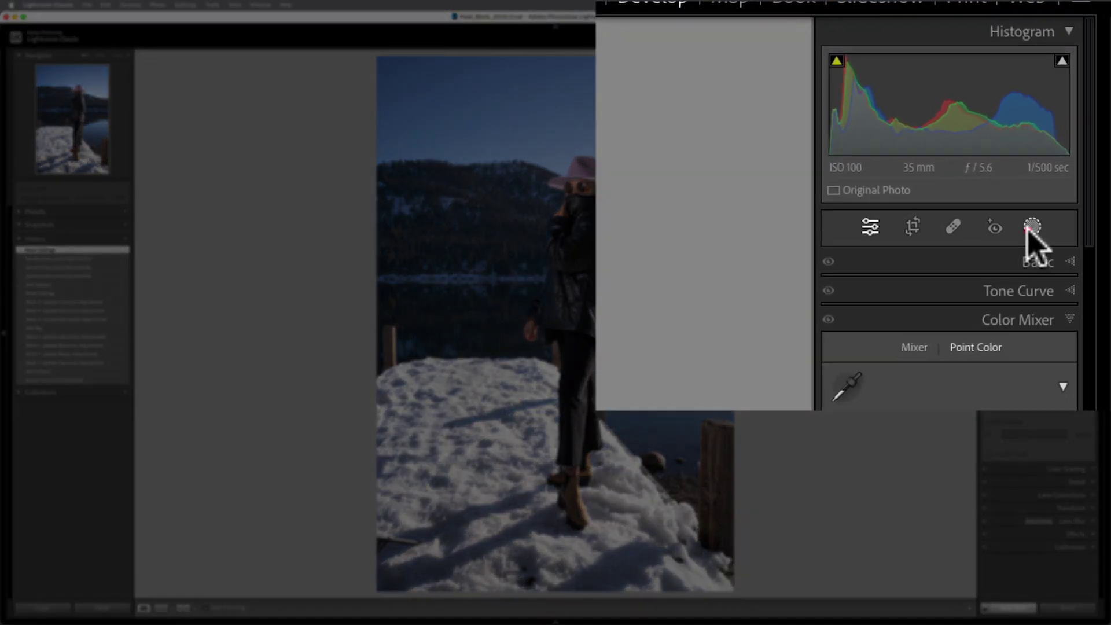
Add a Subject mask to the woman on the snowy dock and raise its Exposure to about 1.8.
{"action": "left_click", "coordinate": [1076, 142]}
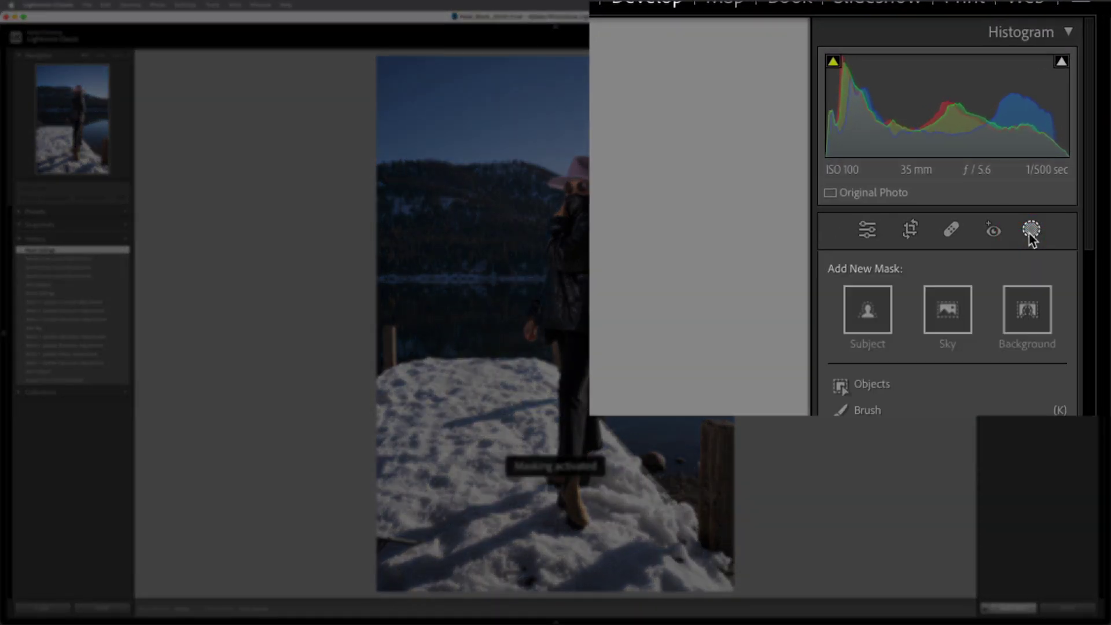
{"action": "left_click", "coordinate": [867, 317]}
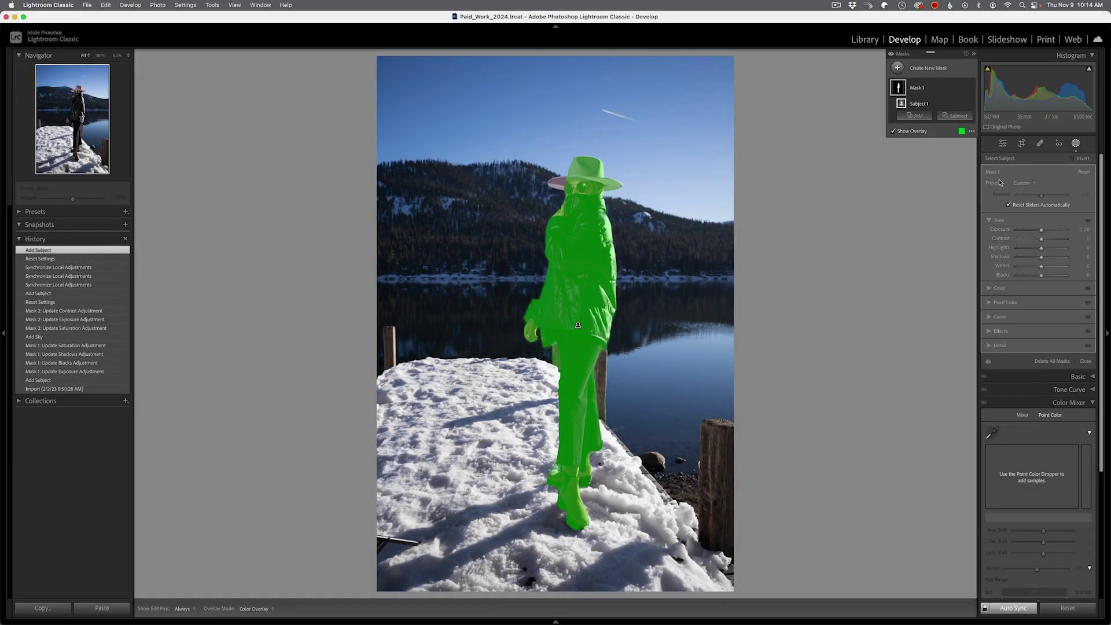
{"action": "left_click_drag", "start_coordinate": [1043, 228], "coordinate": [1053, 229]}
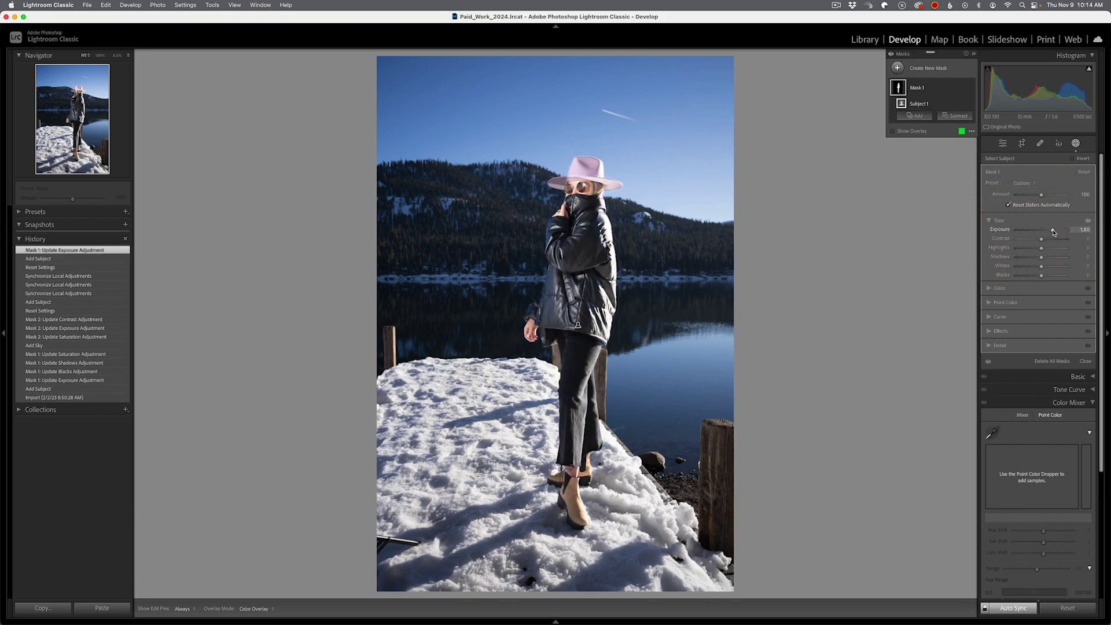
Add a Sky mask to the photo, increase its Saturation, and deselect the mask.
{"action": "left_click", "coordinate": [897, 69]}
{"action": "left_click", "coordinate": [943, 96]}
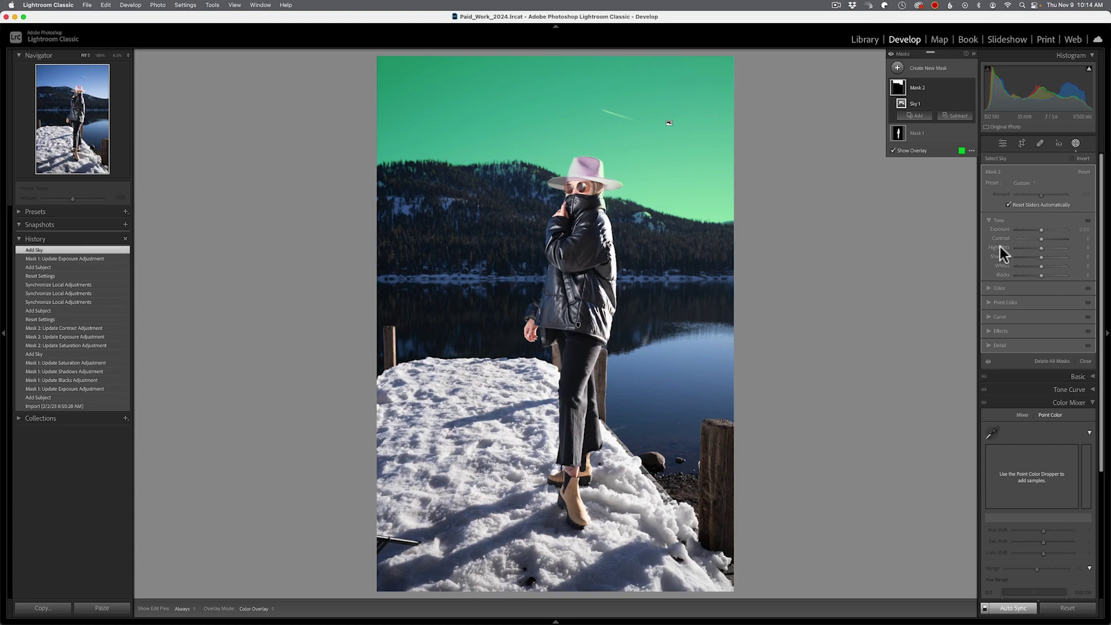
{"action": "left_click", "coordinate": [989, 286]}
{"action": "left_click_drag", "start_coordinate": [1042, 288], "coordinate": [1053, 290]}
{"action": "left_click", "coordinate": [706, 386]}
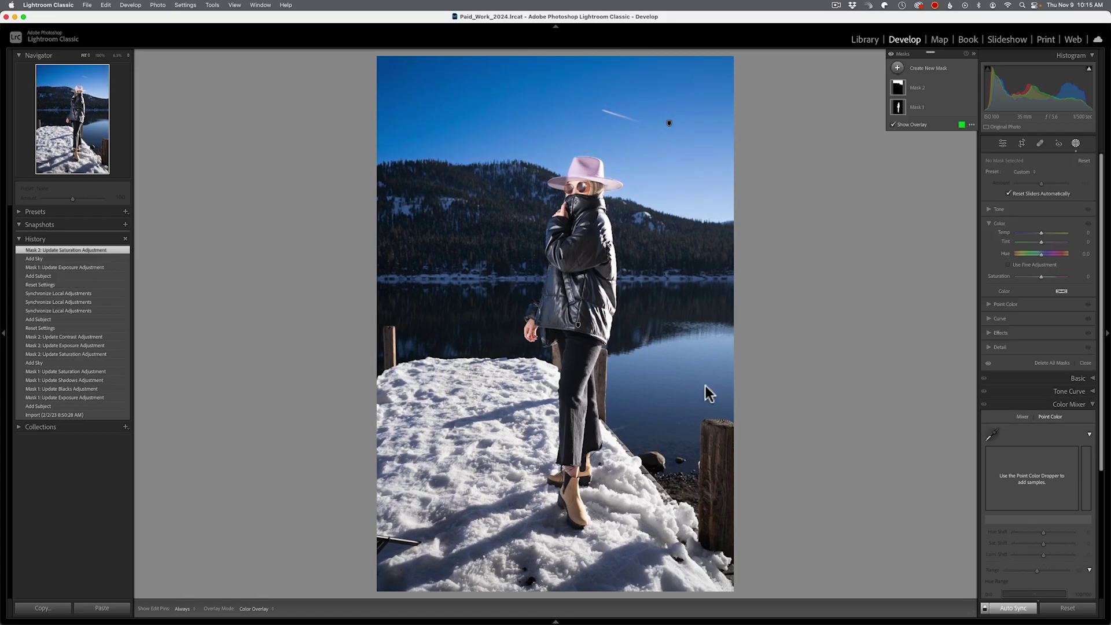
Return to the Library grid and open the selected photo ending in 00031 in Loupe view to check its synced masks.
{"action": "key", "text": "g"}
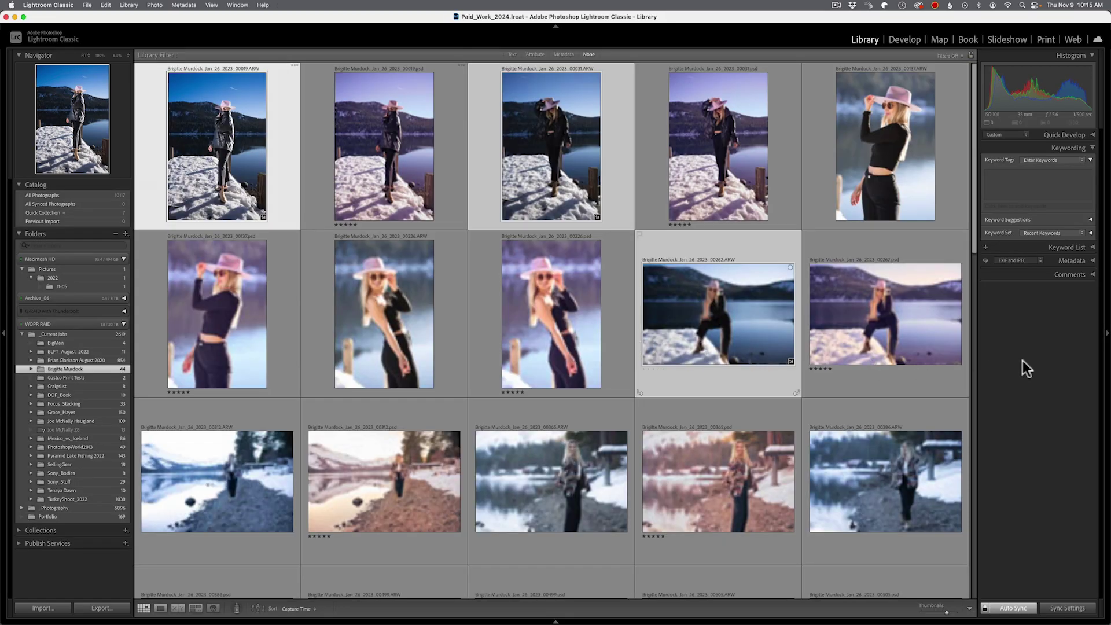
{"action": "double_click", "coordinate": [537, 171]}
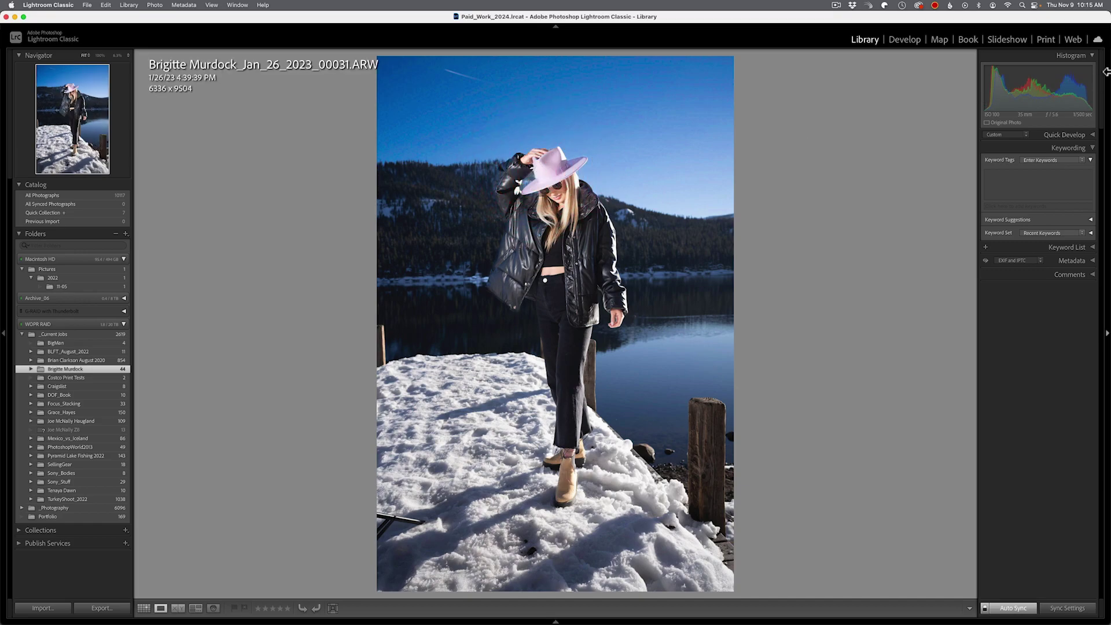
Reopen the photo in the Develop module and show its synced masks.
{"action": "left_click", "coordinate": [905, 39]}
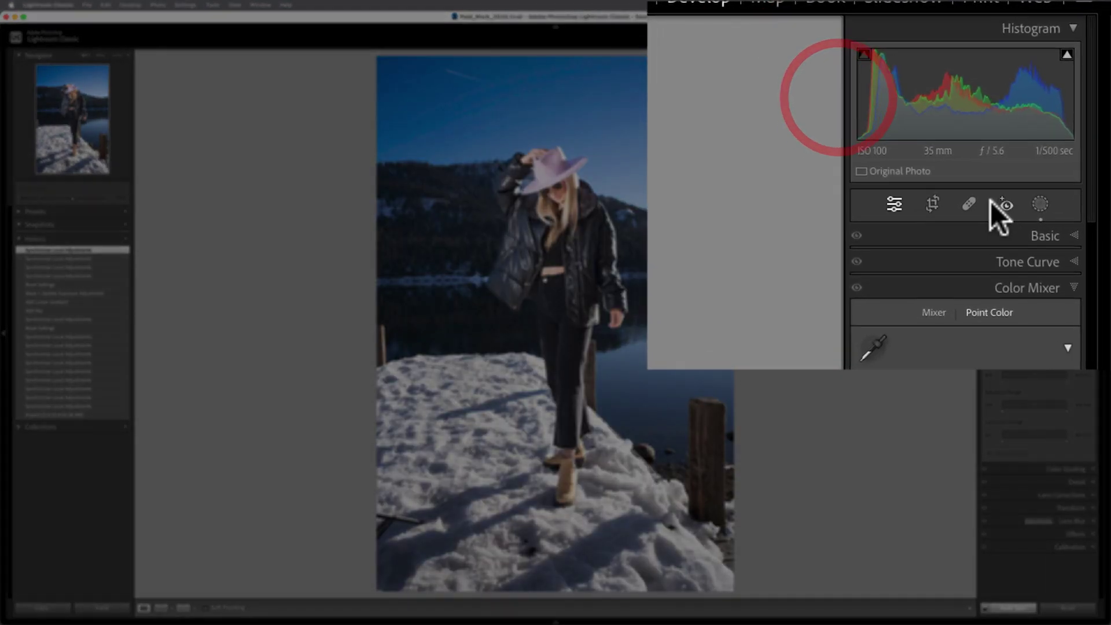
{"action": "left_click", "coordinate": [1040, 203]}
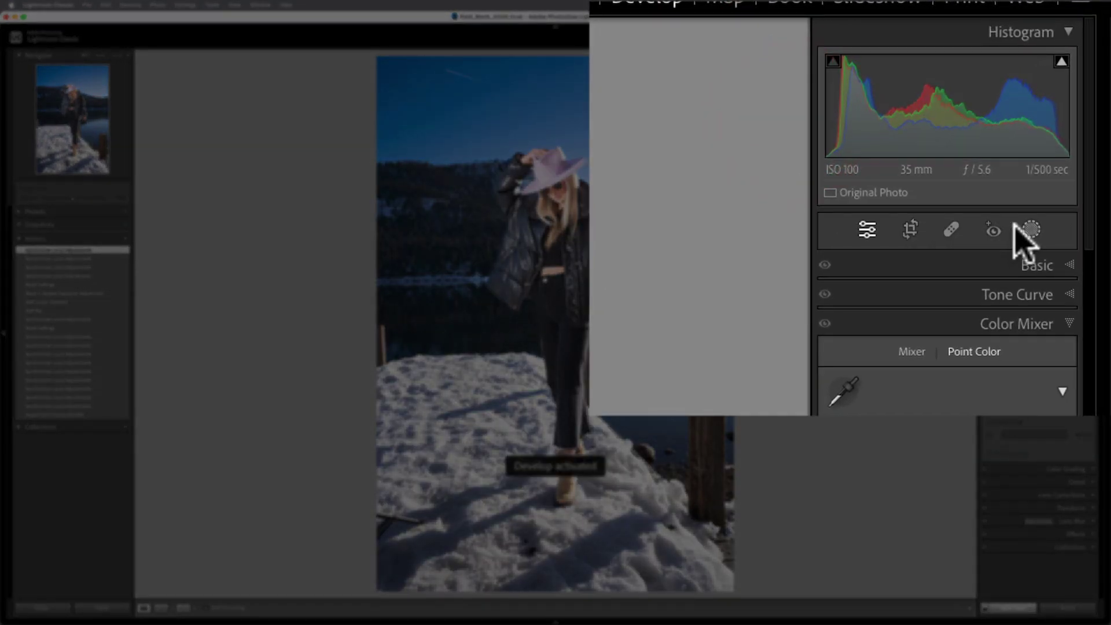
Switch to Capture One, open the close-up of the woman looking sideways in the maroon beanie, and delete its Subject Mask layer.
{"action": "key", "text": "super+Tab"}
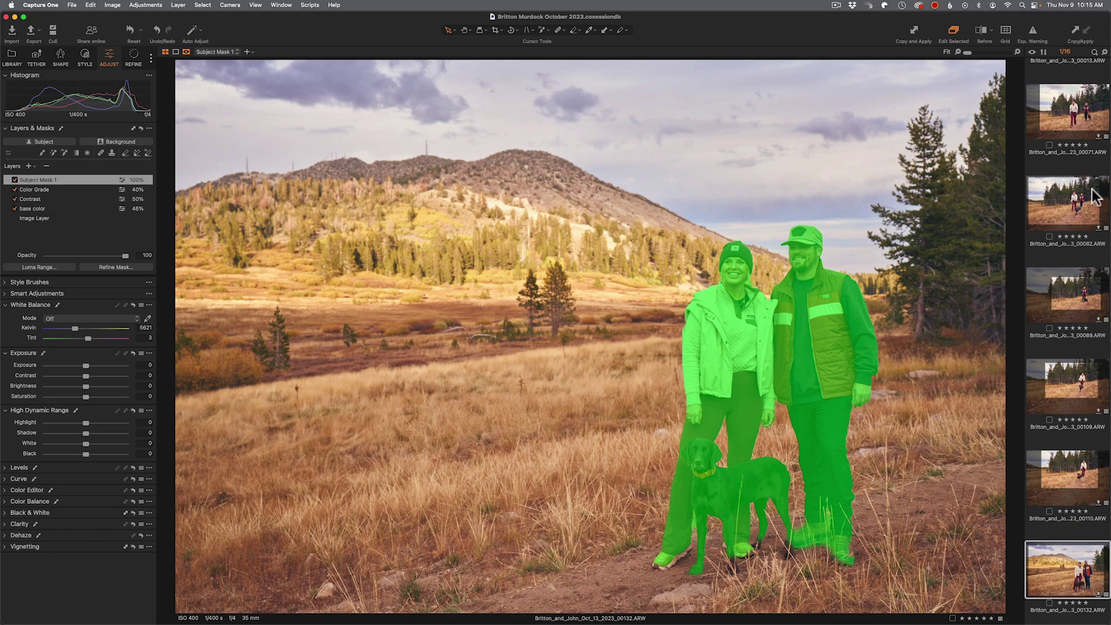
{"action": "left_click", "coordinate": [354, 24]}
{"action": "scroll", "coordinate": [1077, 255], "scroll_direction": "down", "scroll_amount": 10}
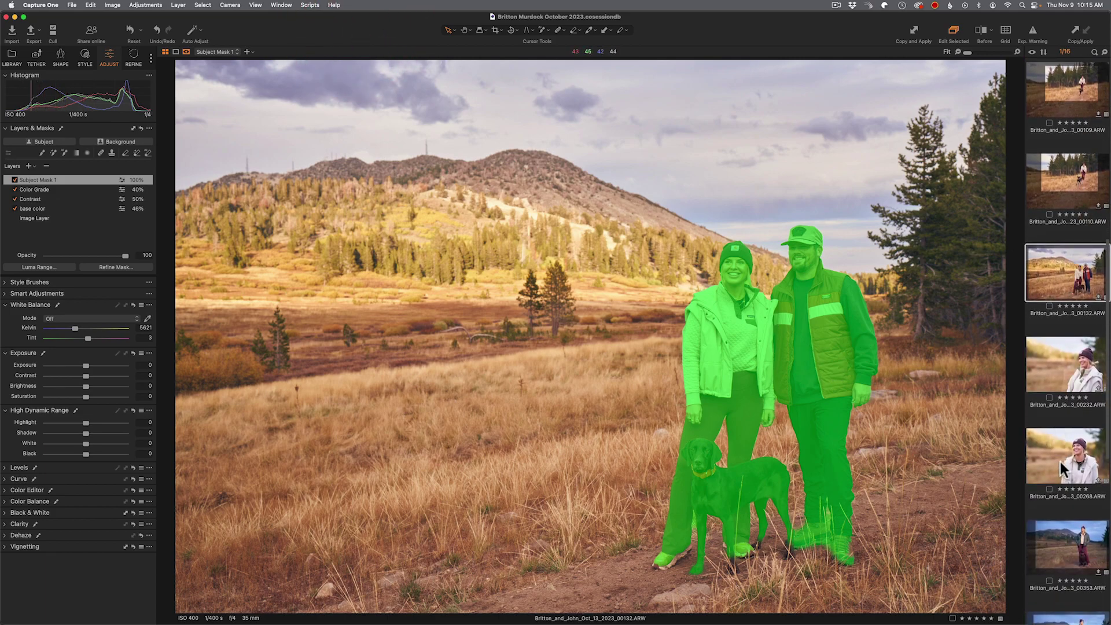
{"action": "left_click", "coordinate": [1064, 470]}
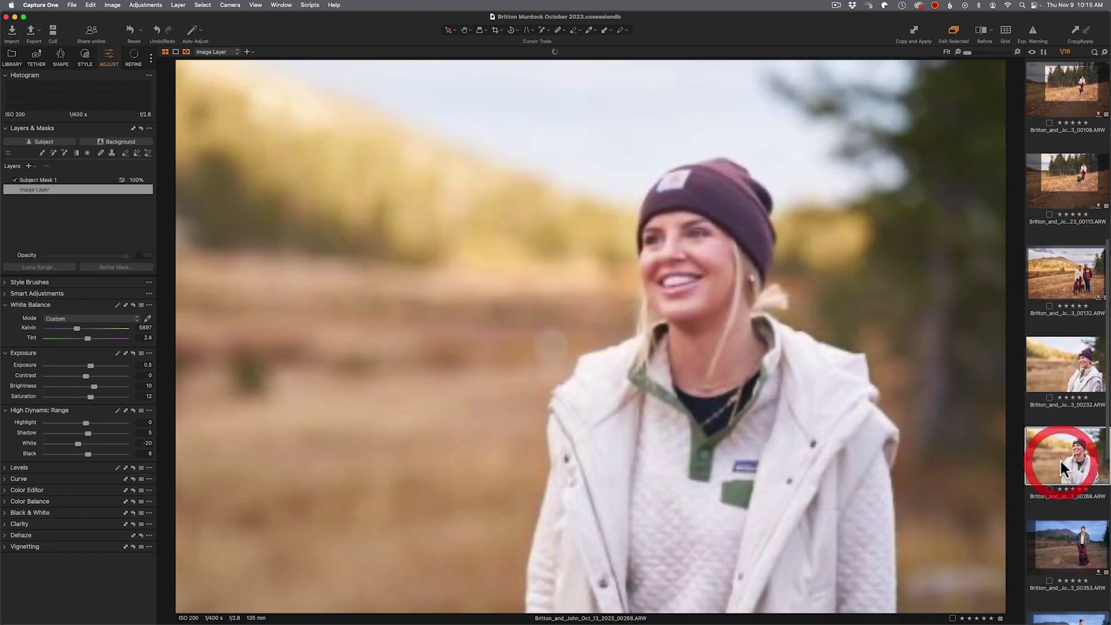
{"action": "left_click", "coordinate": [69, 180]}
{"action": "left_click", "coordinate": [46, 166]}
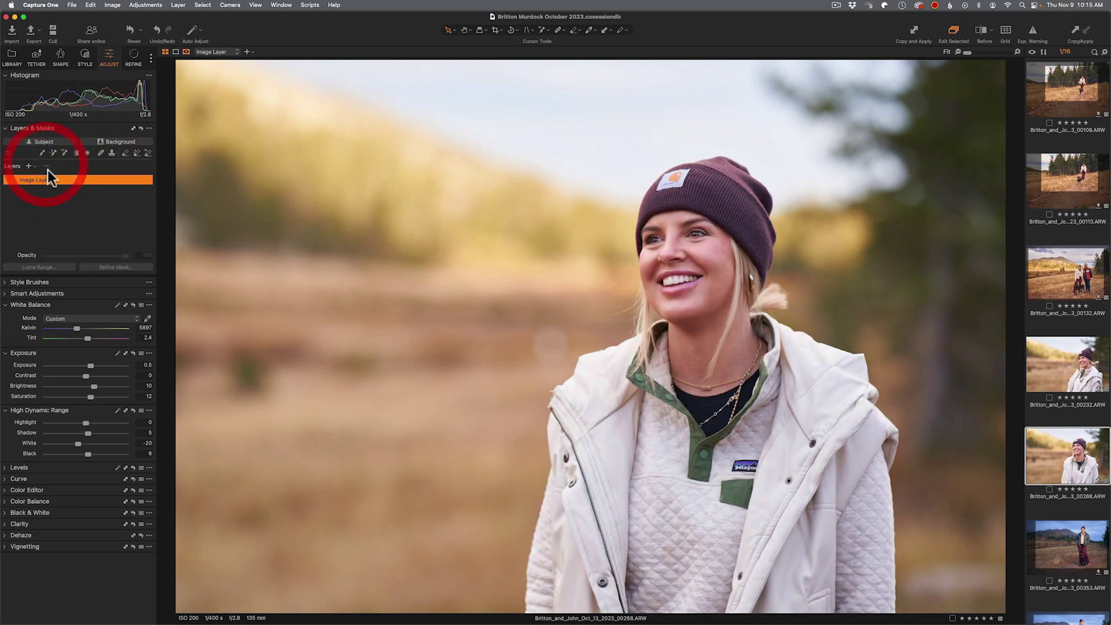
Create a new AI Subject mask on the close-up and set its Brightness to 15.
{"action": "left_click", "coordinate": [44, 142]}
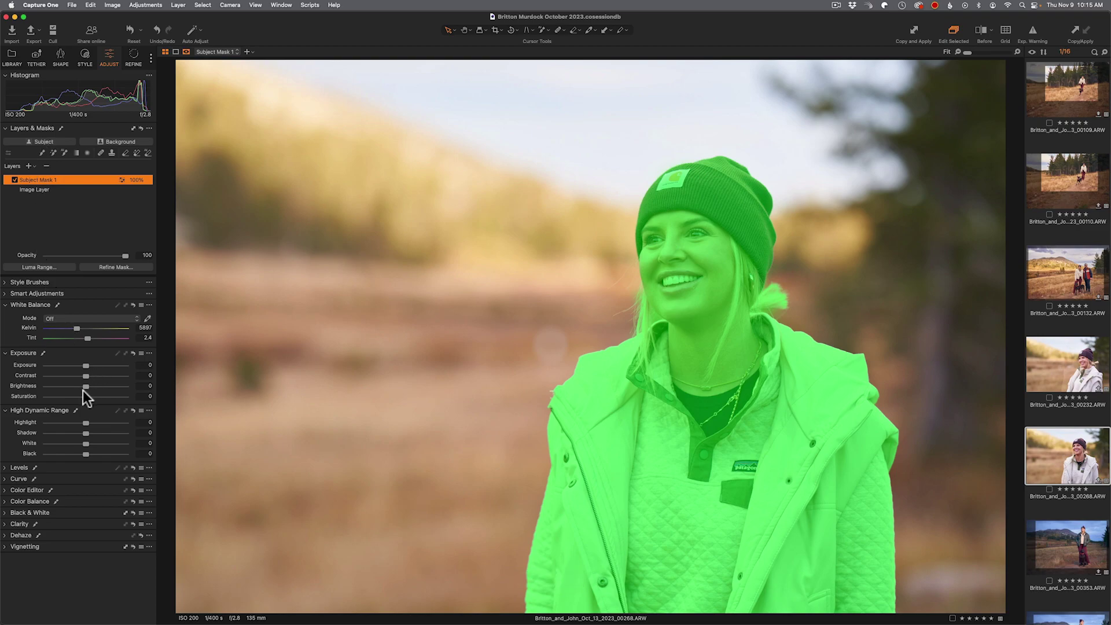
{"action": "left_click_drag", "start_coordinate": [85, 384], "coordinate": [98, 386]}
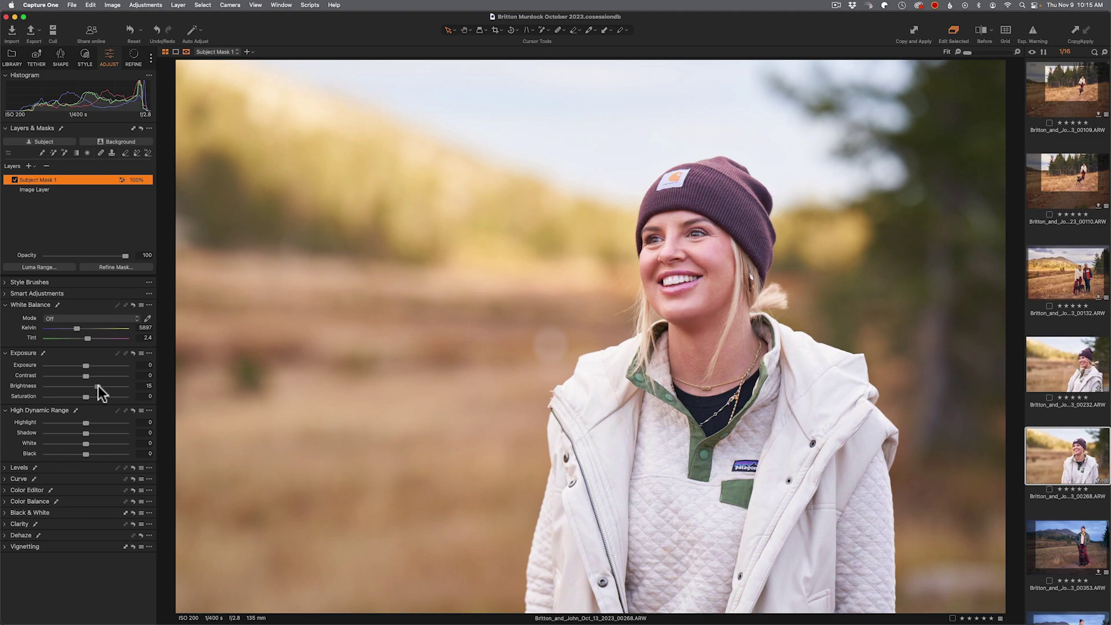
{"action": "left_click", "coordinate": [98, 387]}
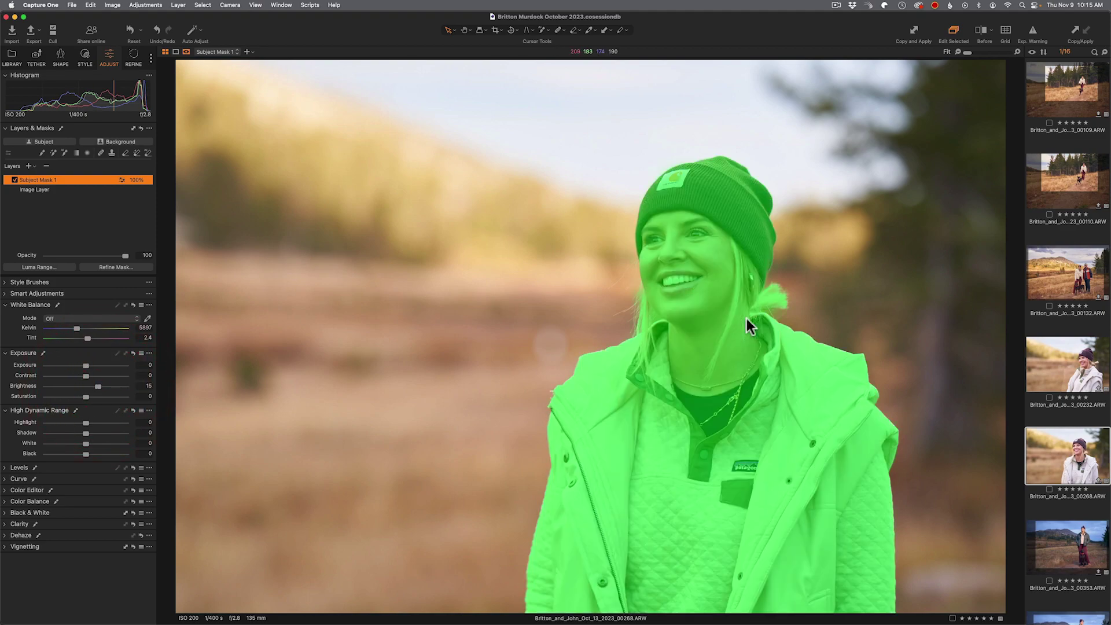
Copy and apply the masked adjustments to the photo ending in 00232, and view that photo alone.
{"action": "left_click", "coordinate": [1069, 378], "text": "super"}
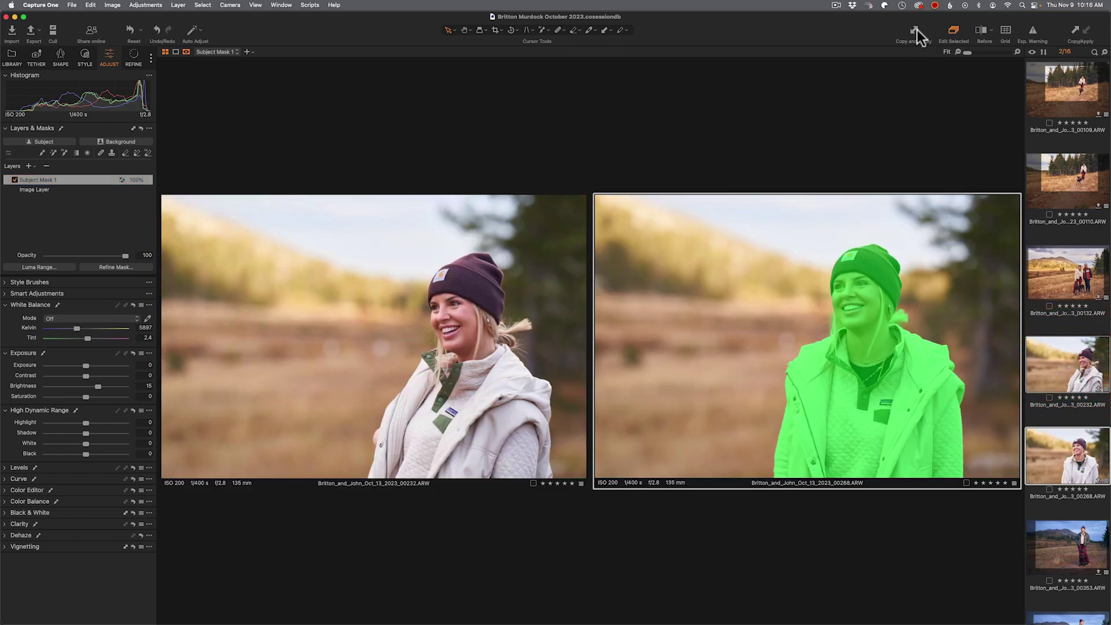
{"action": "left_click", "coordinate": [914, 34]}
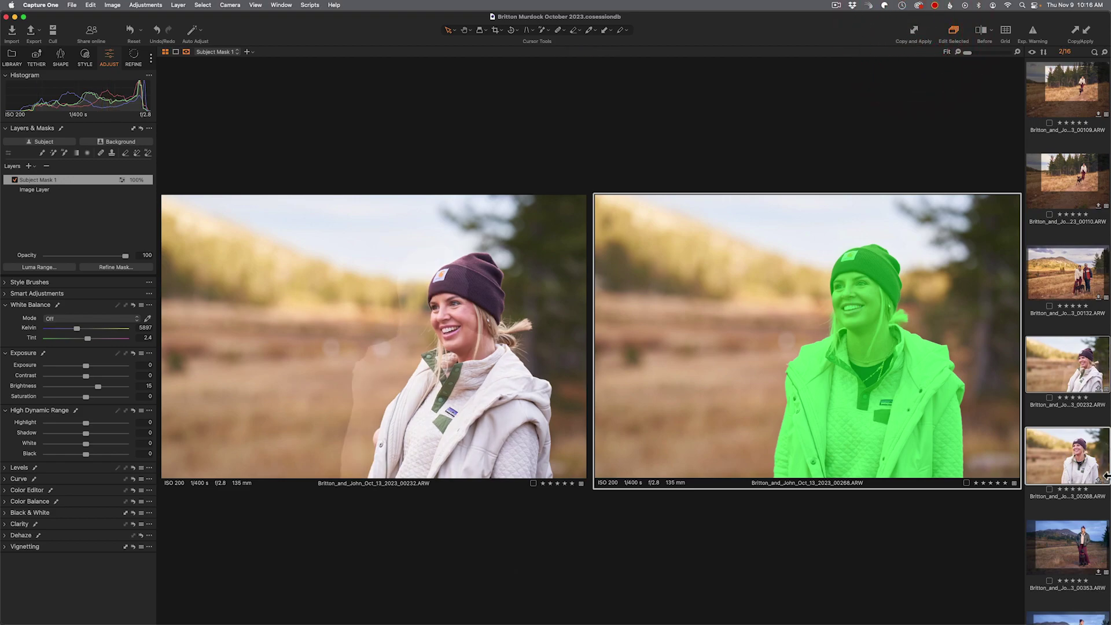
{"action": "left_click", "coordinate": [1084, 463], "text": "super"}
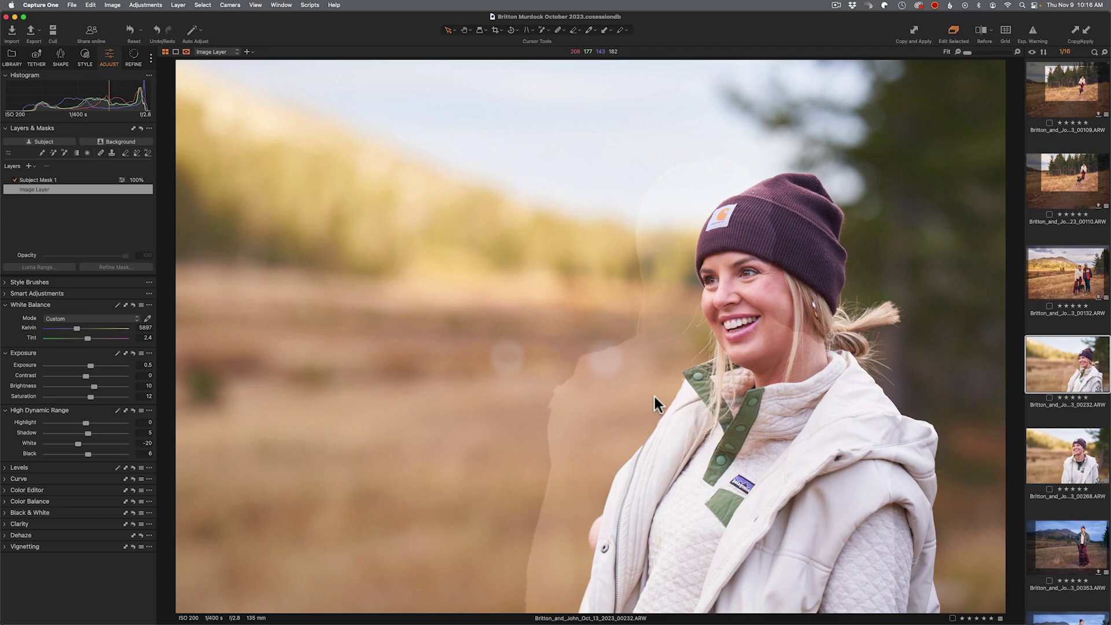
Switch to Lightroom Classic and add a Linear Gradient to Mask 1, rising from the snowy foreground to the woman's upper legs.
{"action": "key", "text": "super+Tab"}
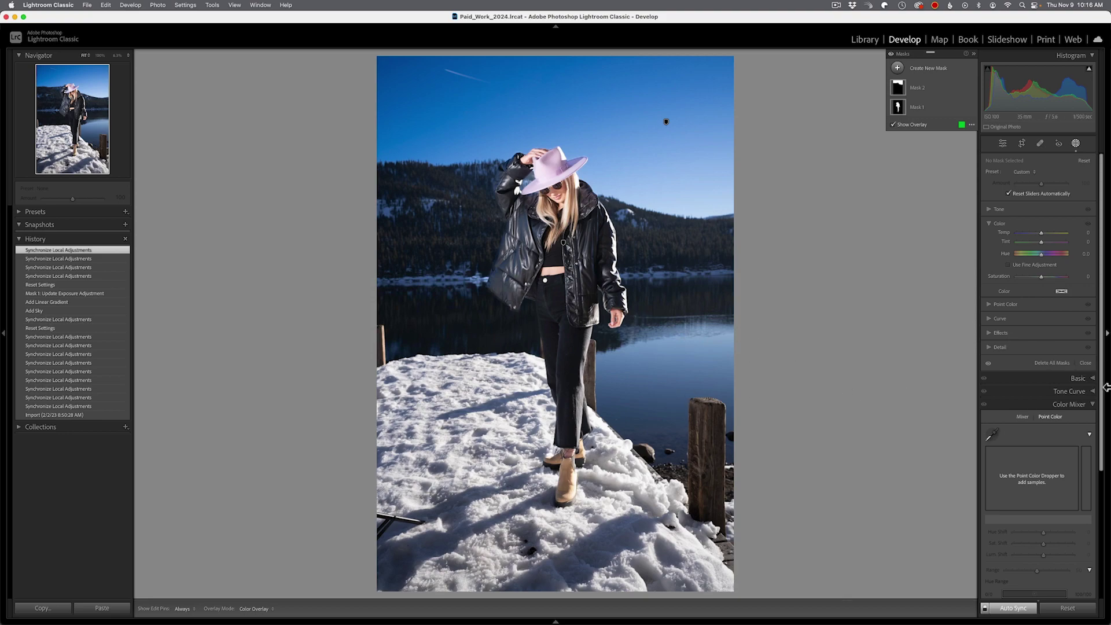
{"action": "left_click", "coordinate": [926, 106]}
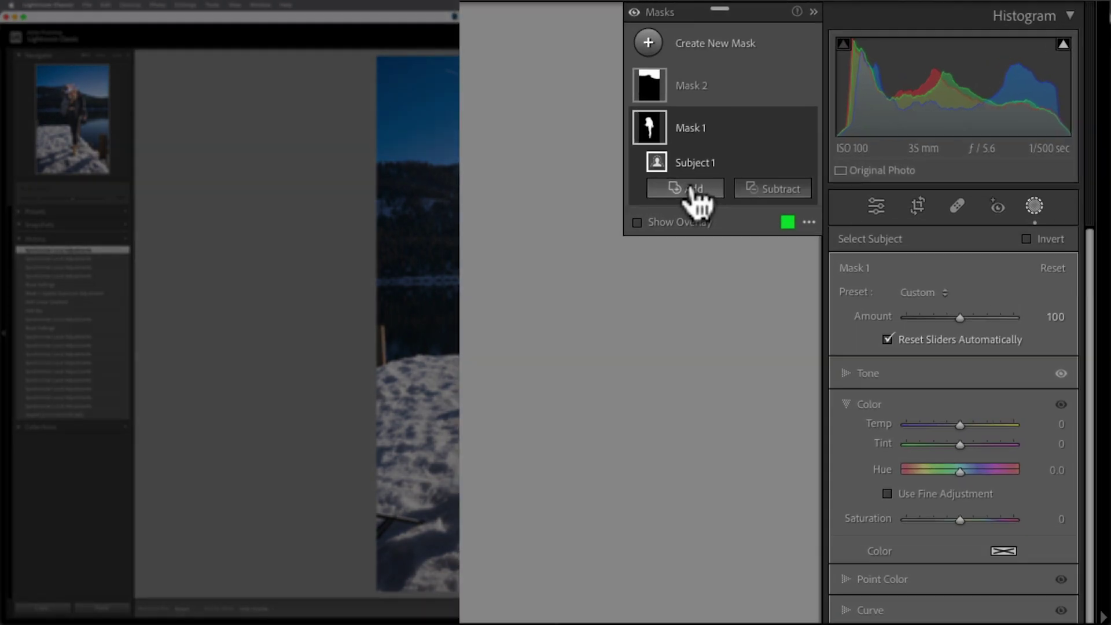
{"action": "left_click", "coordinate": [849, 115]}
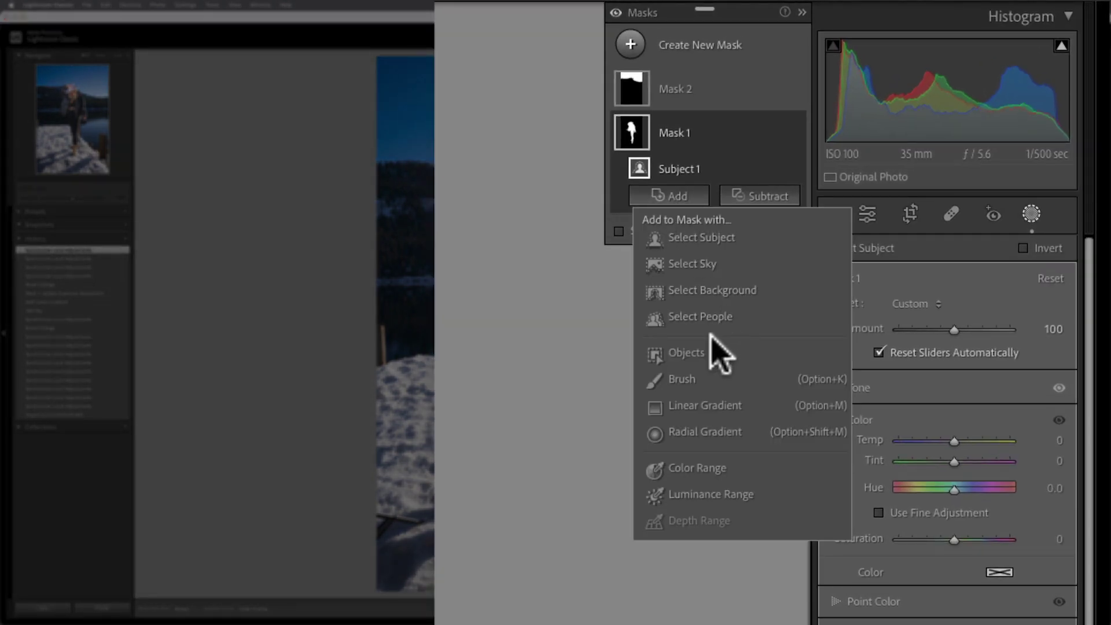
{"action": "left_click", "coordinate": [719, 410]}
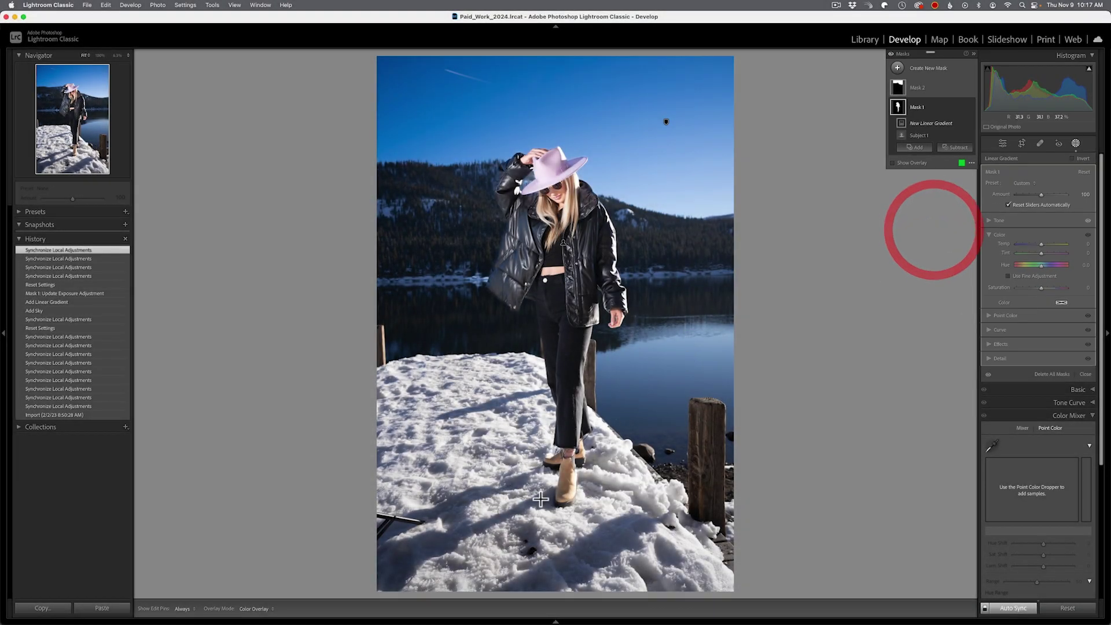
{"action": "left_click_drag", "start_coordinate": [540, 499], "coordinate": [535, 347]}
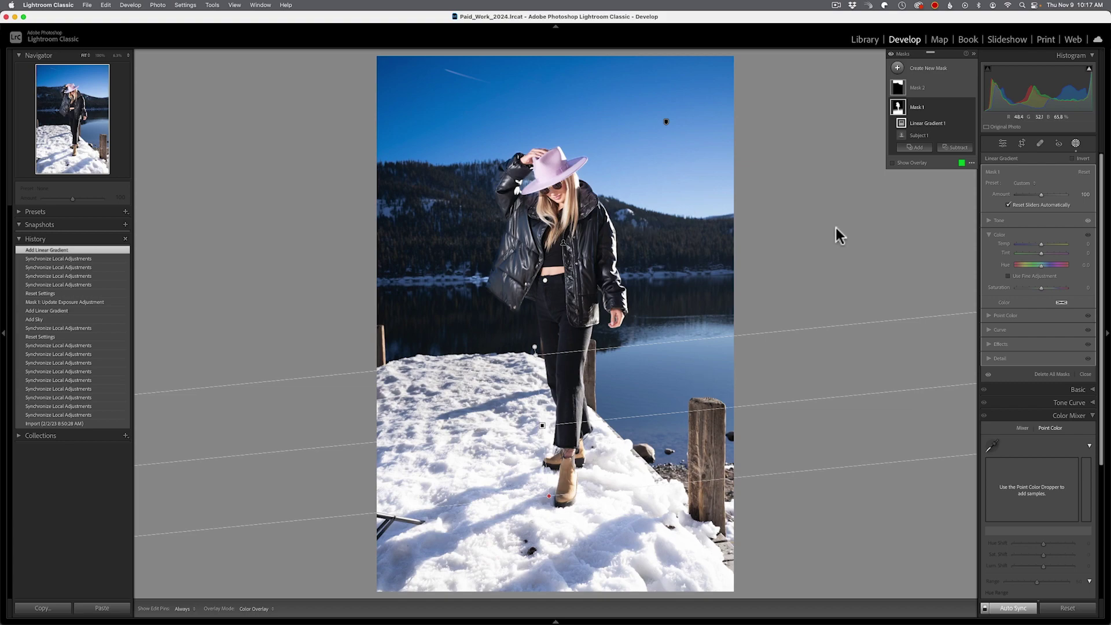
{"action": "left_click", "coordinate": [872, 179]}
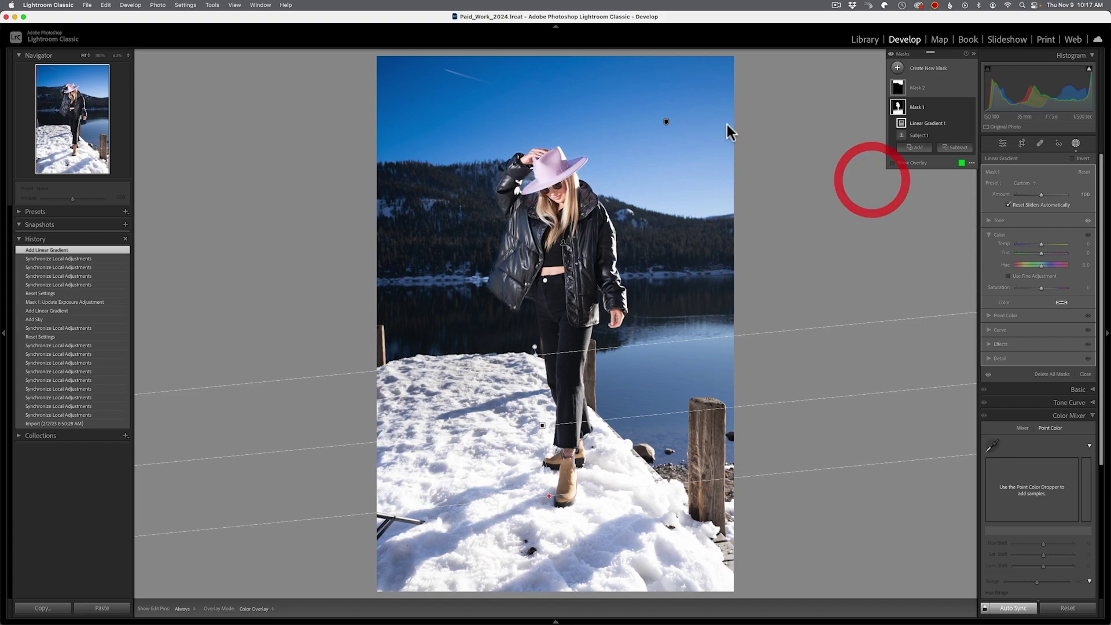
Open the seated photo ending in 00262 from the Library grid and show its synced masks in Develop.
{"action": "left_click", "coordinate": [860, 39]}
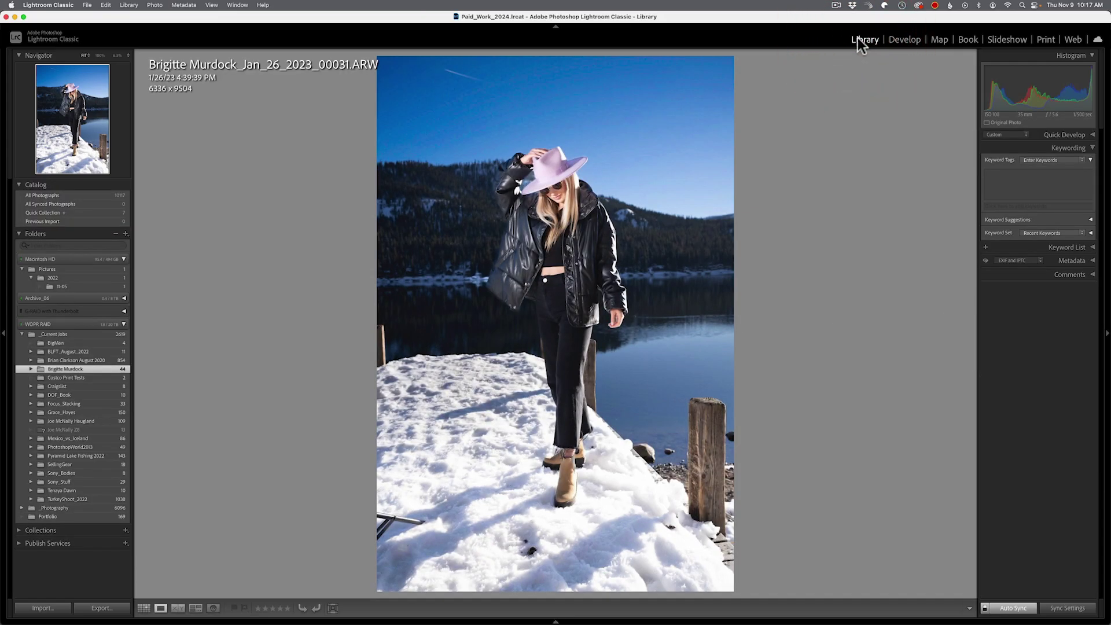
{"action": "key", "text": "g"}
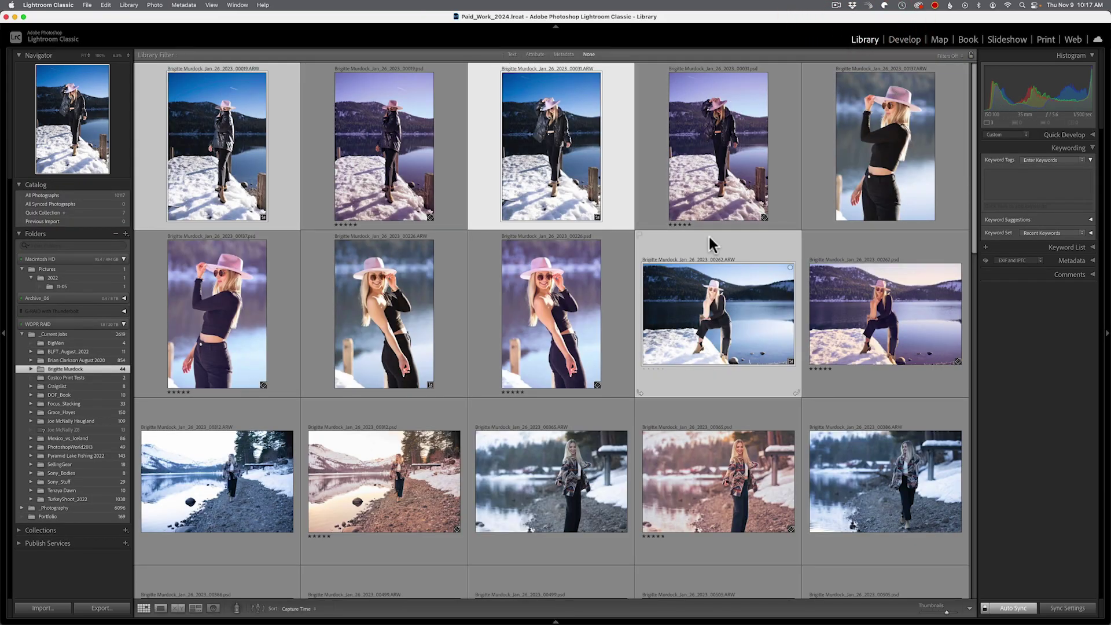
{"action": "double_click", "coordinate": [735, 310]}
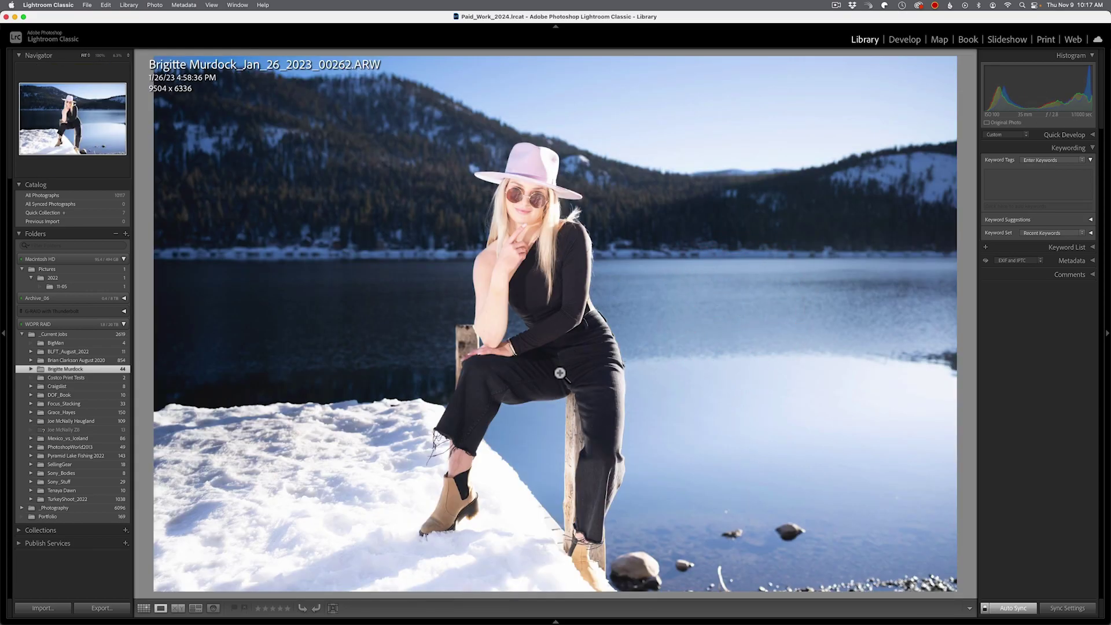
{"action": "left_click", "coordinate": [909, 38]}
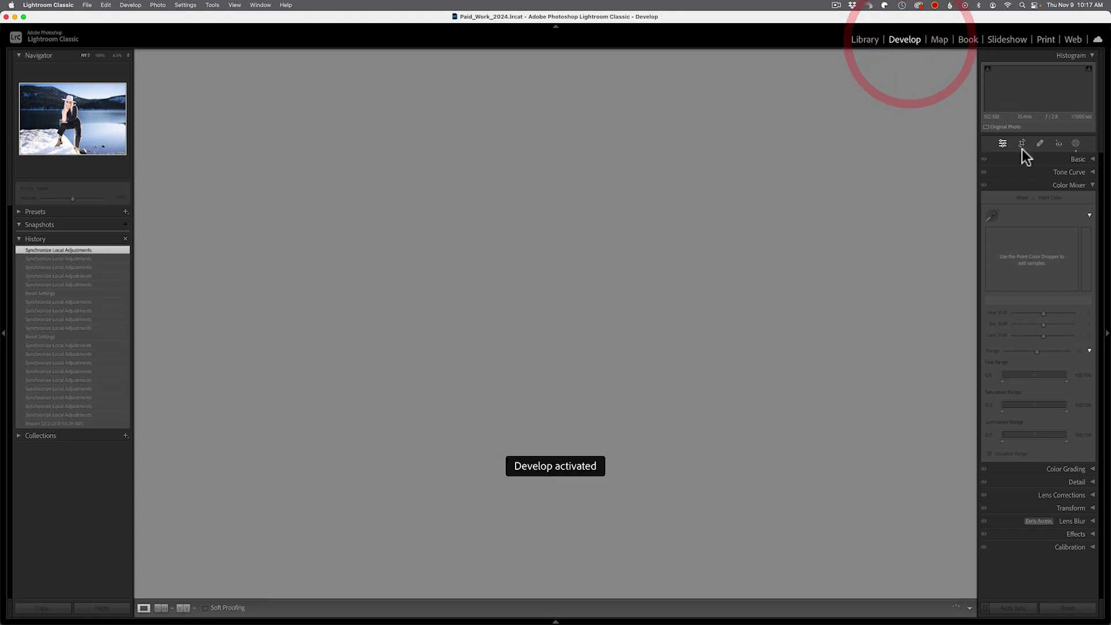
{"action": "left_click", "coordinate": [1079, 145]}
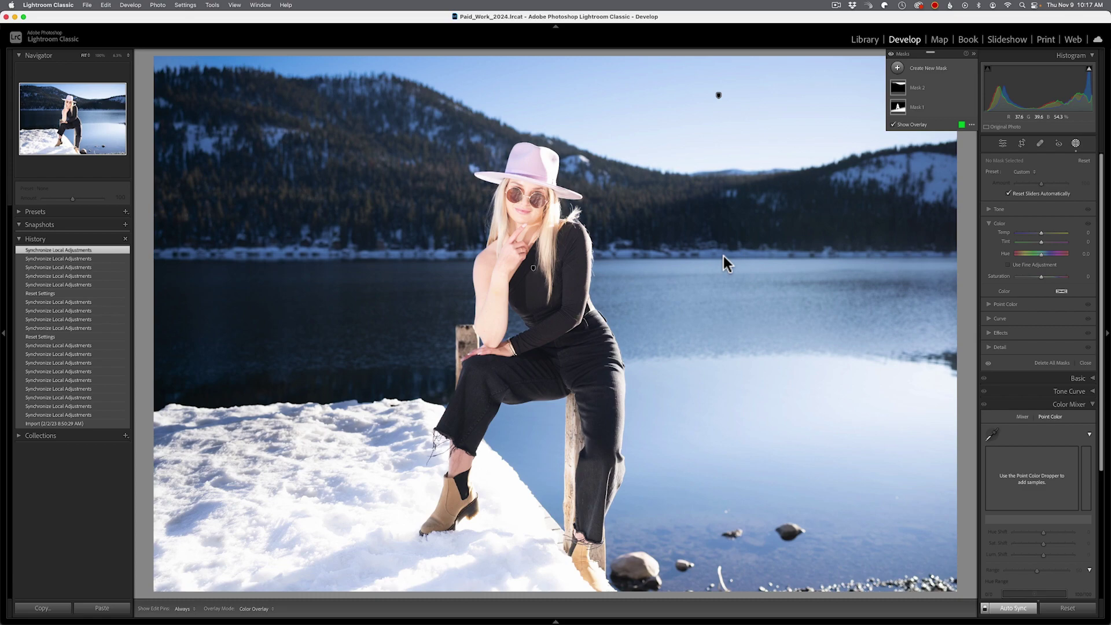
Switch to Capture One and set the couple photo's Subject Mask layer to Brightness 17 and Exposure 0.78, with the mask displayed.
{"action": "key", "text": "super+Tab"}
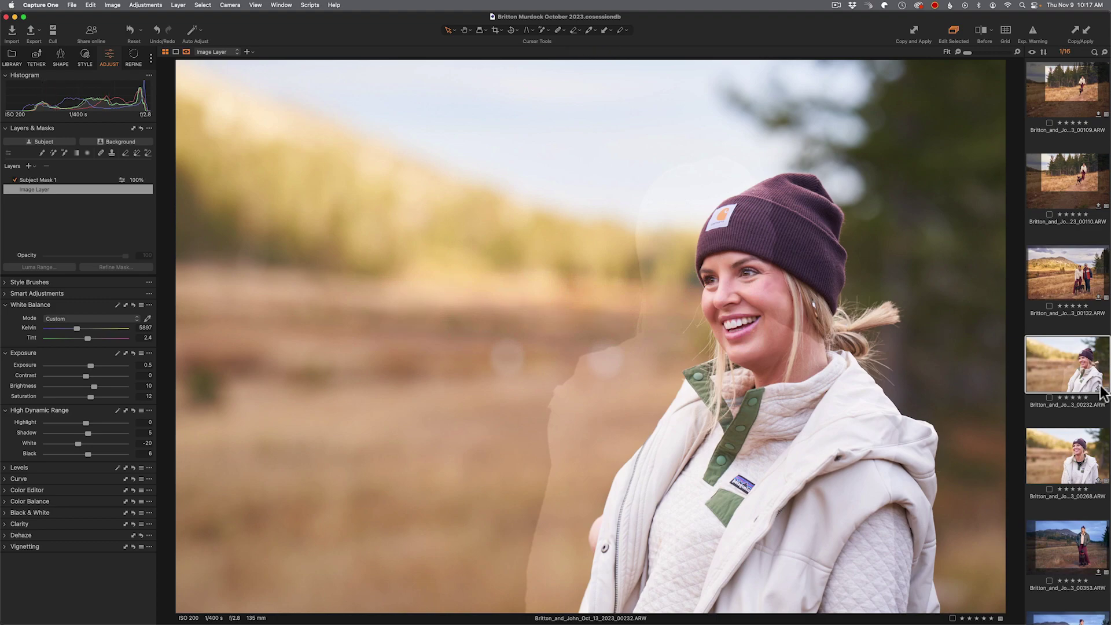
{"action": "left_click", "coordinate": [1064, 273]}
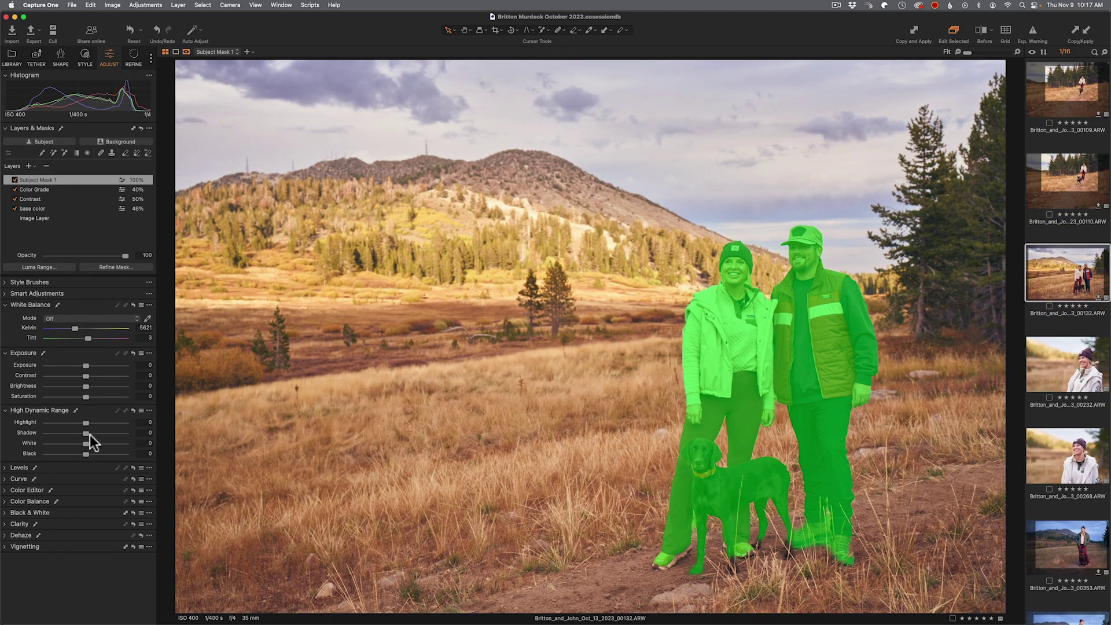
{"action": "mouse_move", "coordinate": [87, 386]}
{"action": "left_mouse_down"}
{"action": "mouse_move", "coordinate": [100, 386]}
{"action": "mouse_move", "coordinate": [94, 366]}
{"action": "left_mouse_up"}
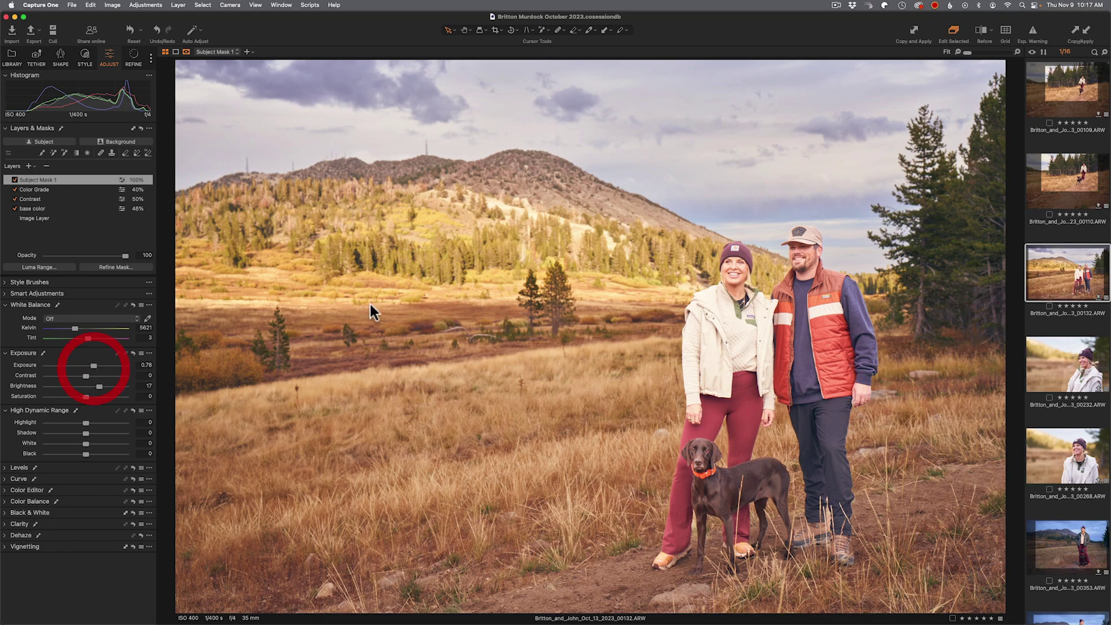
{"action": "key", "text": "m"}
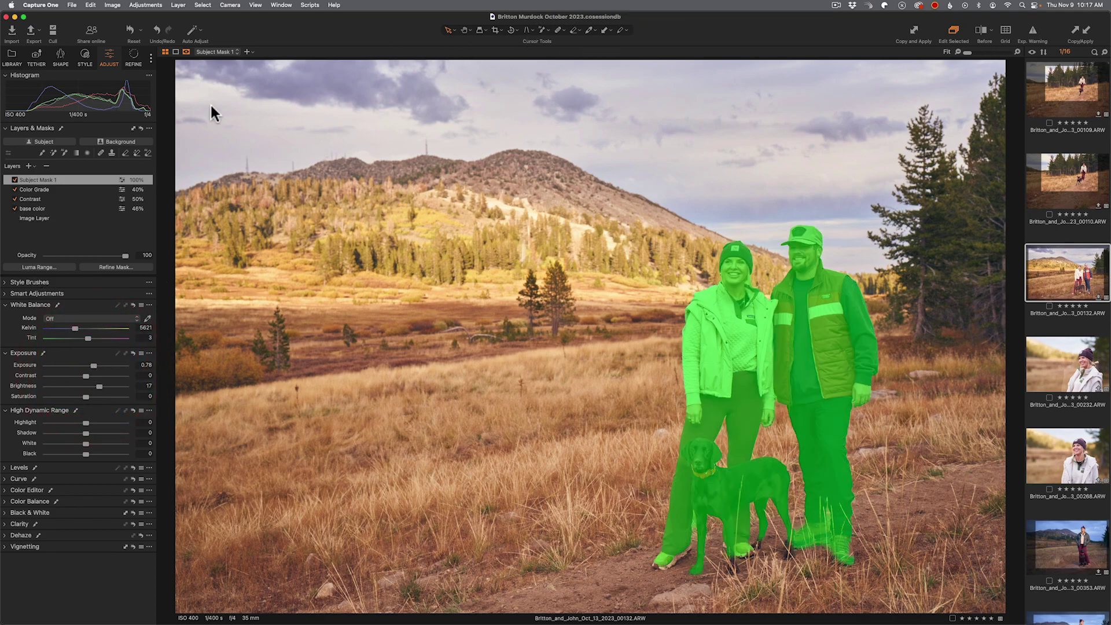
Draw a linear gradient mask on the Subject Mask 1 layer, from the foreground grass up to the couple's waists.
{"action": "left_click", "coordinate": [542, 31]}
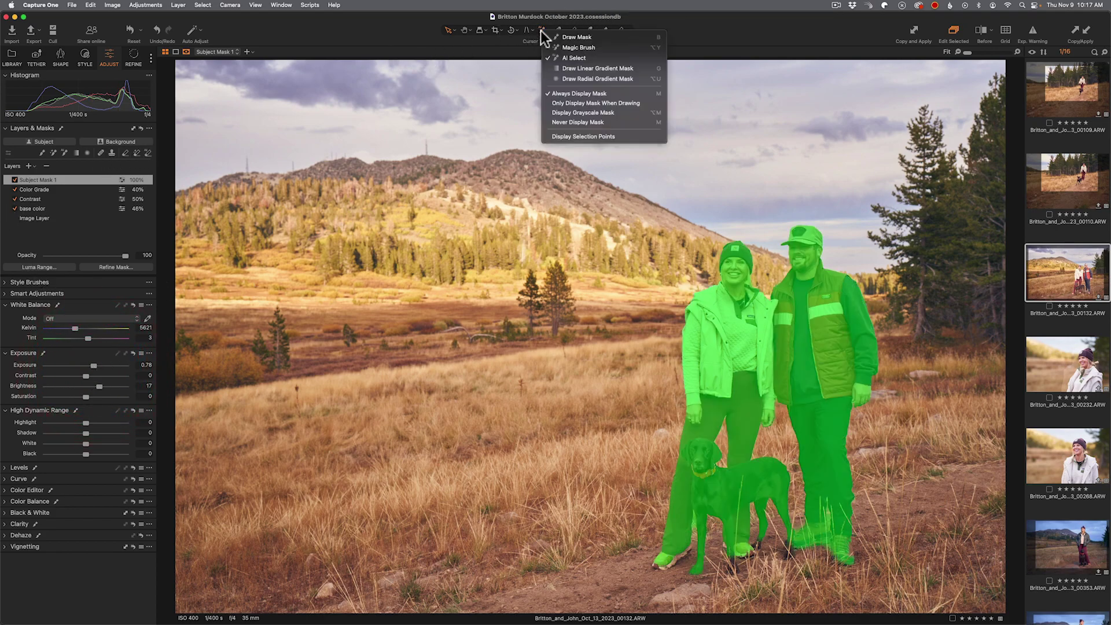
{"action": "left_click", "coordinate": [560, 67]}
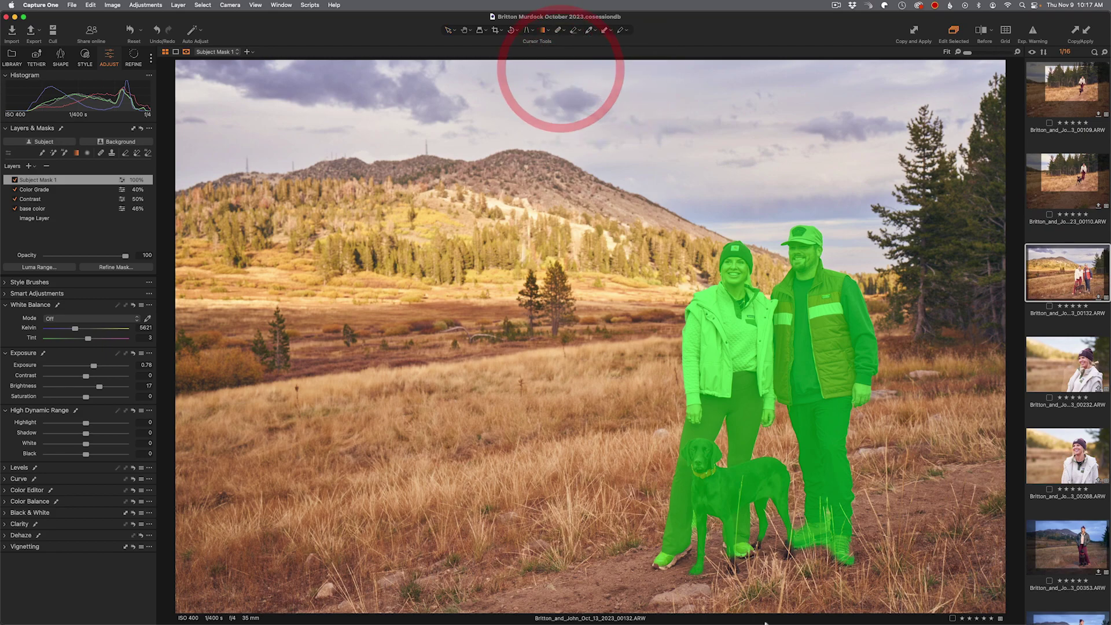
{"action": "left_click_drag", "start_coordinate": [788, 527], "coordinate": [782, 352]}
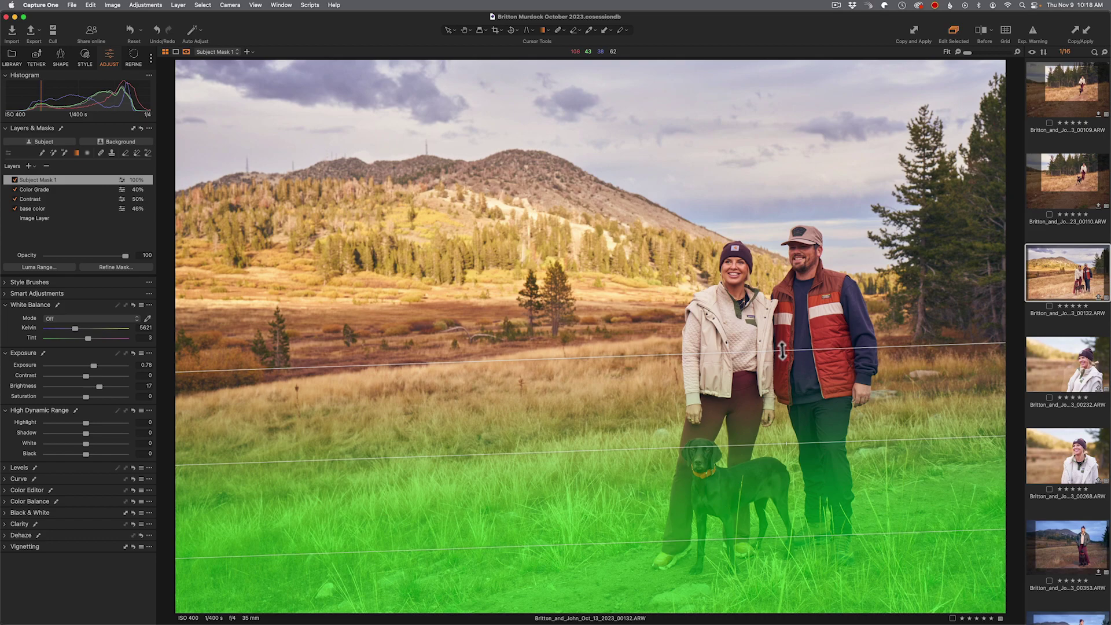
Switch to Lightroom Classic and return to the Library grid.
{"action": "key", "text": "super+Tab"}
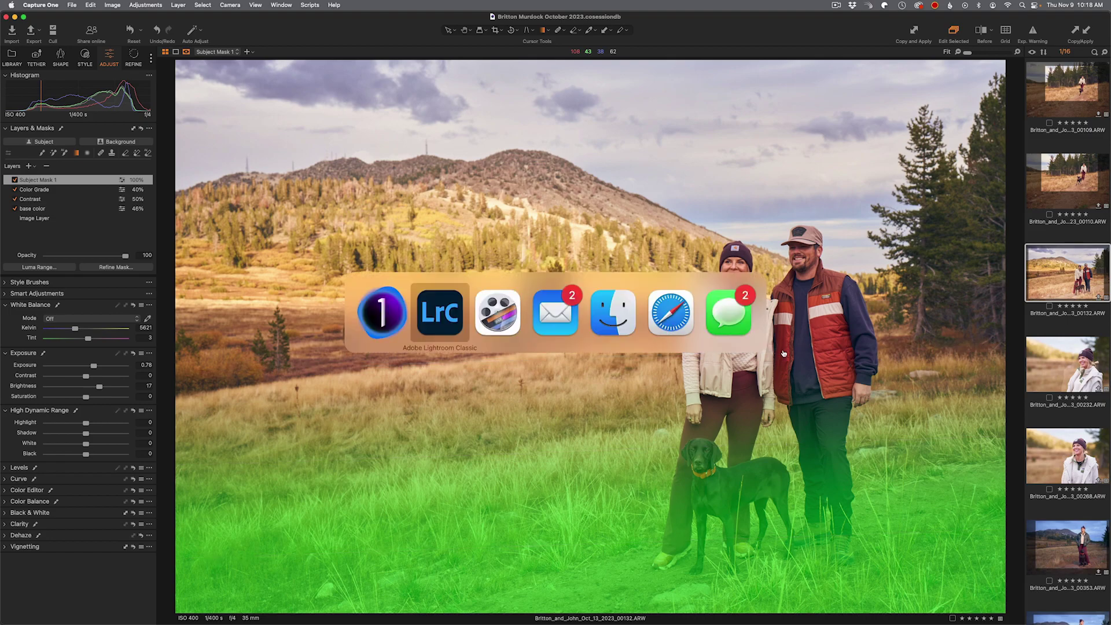
{"action": "key", "text": "g"}
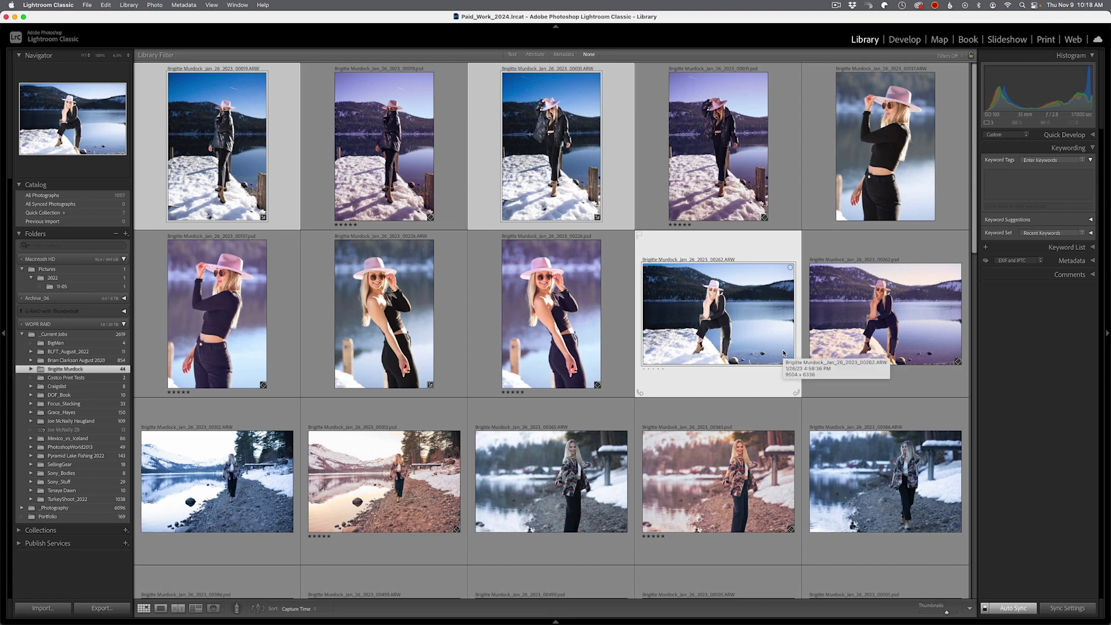
Switch to Capture One, restore the Select cursor and hide the mask overlay, and go back to Lightroom Classic.
{"action": "key", "text": "super+Tab"}
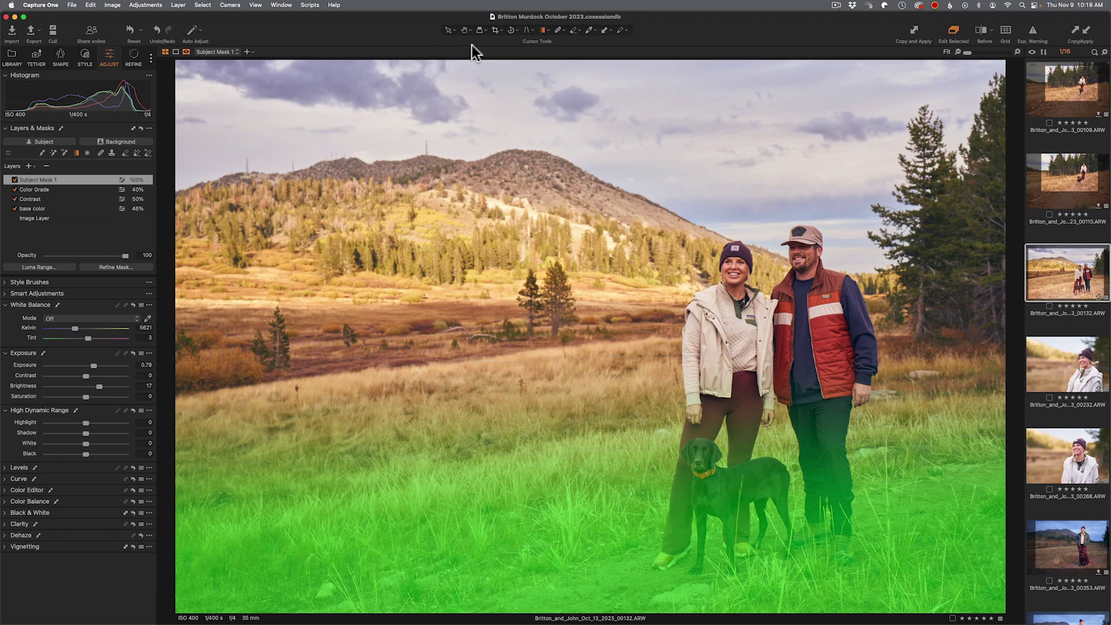
{"action": "left_click", "coordinate": [447, 30]}
{"action": "key", "text": "m"}
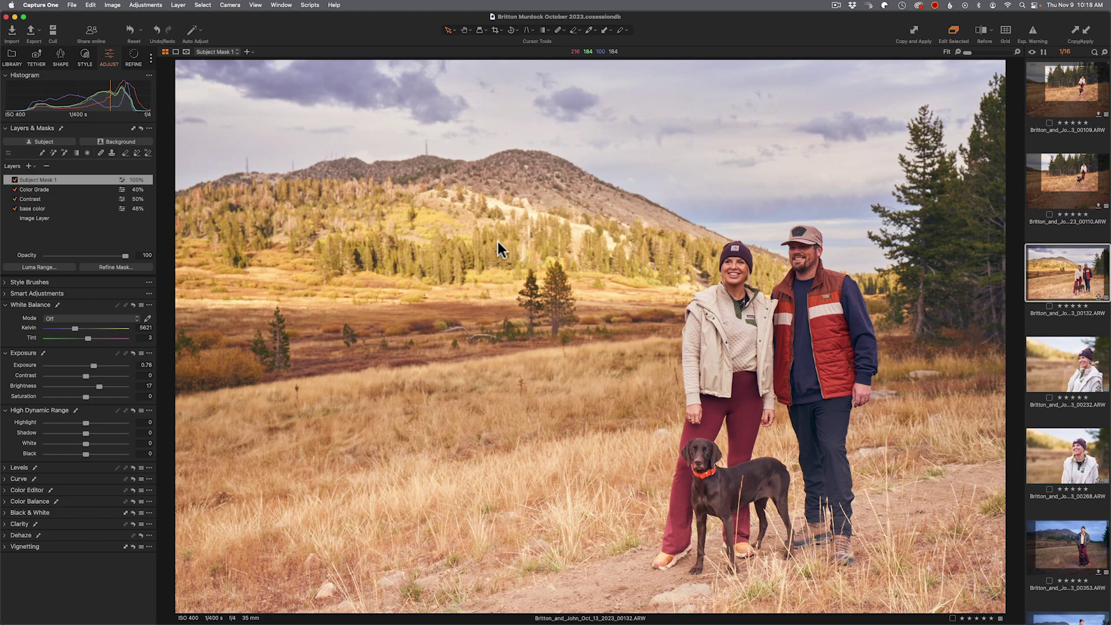
{"action": "key", "text": "super+Tab"}
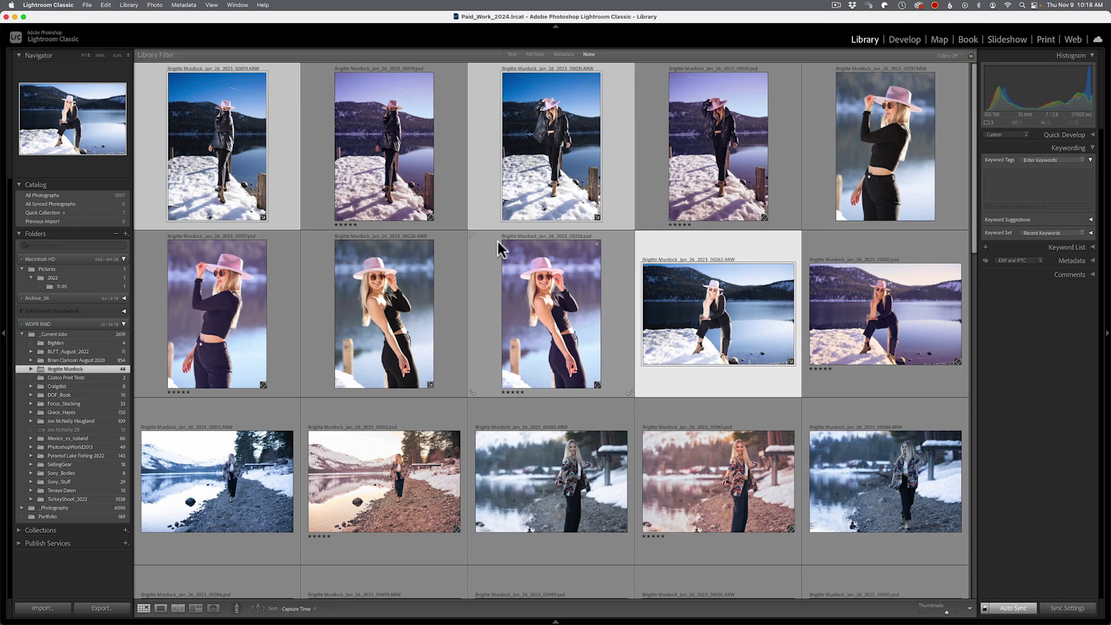
Open the seated woman's photo in Develop and compare it with the couple photo in Capture One, ending back in Lightroom Classic.
{"action": "key", "text": "d"}
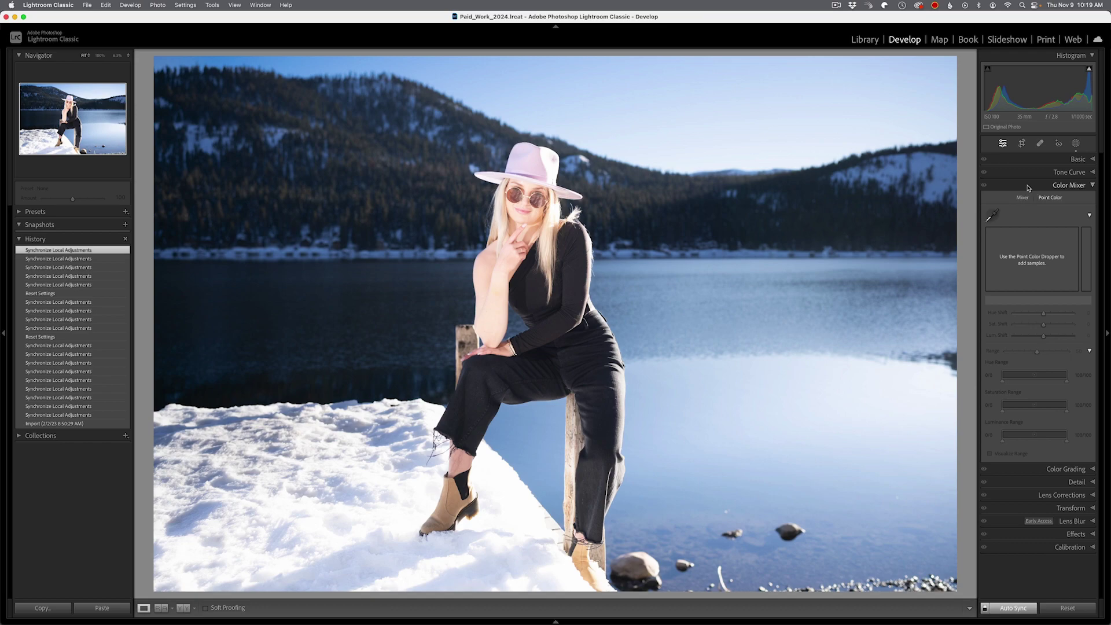
{"action": "key", "text": "super+Tab"}
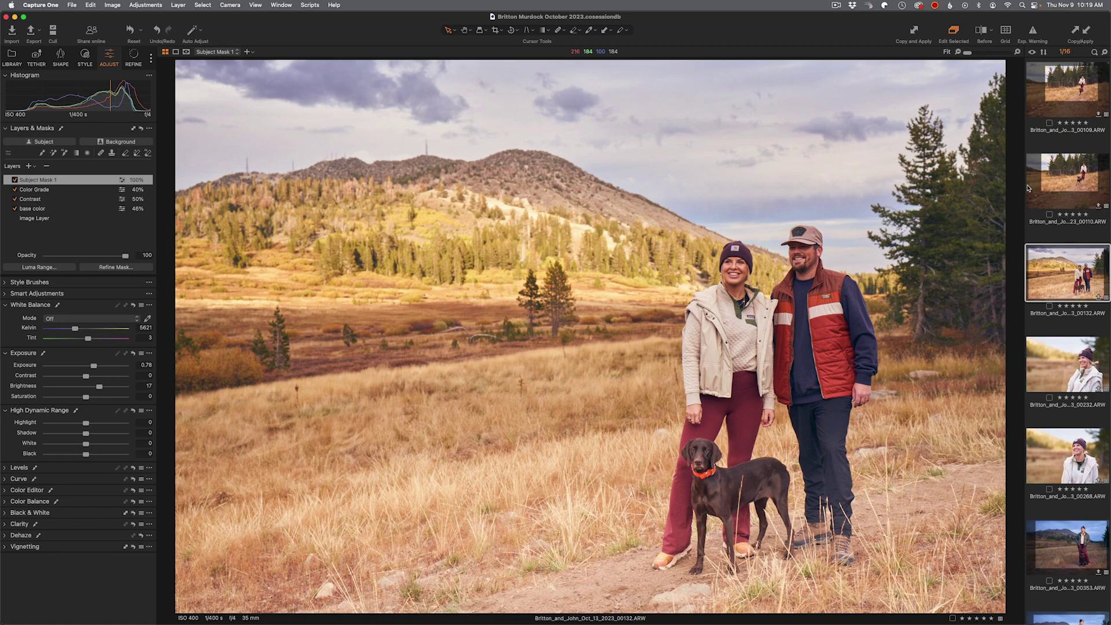
{"action": "key", "text": "super+Tab"}
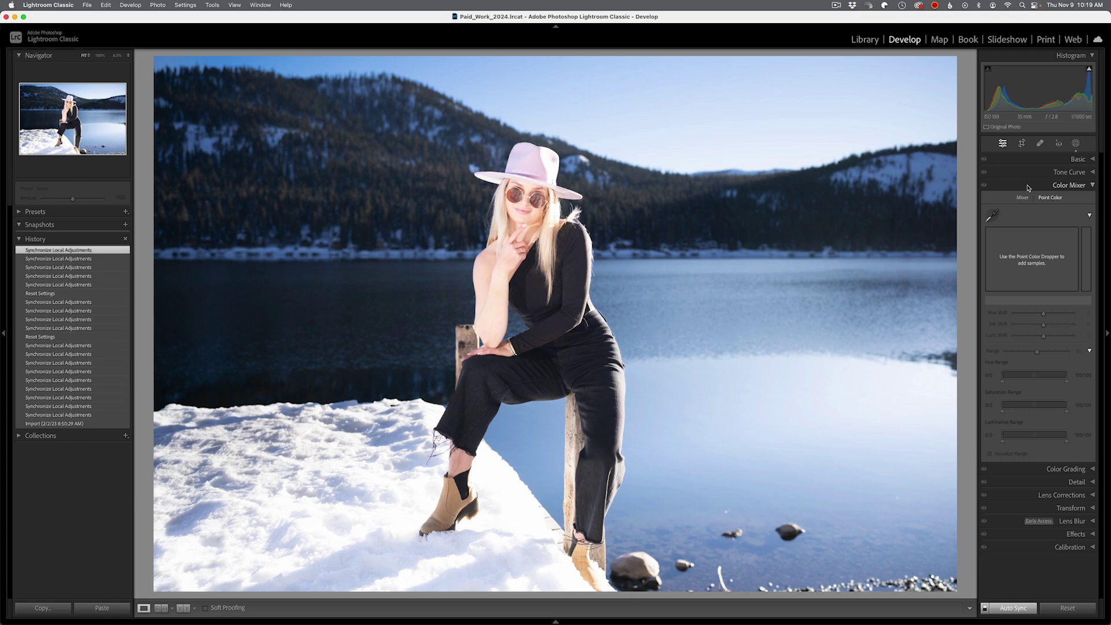
Show the next selected photo, the standing woman in the black jacket, and check Capture One once more before returning to Lightroom Classic.
{"action": "key", "text": "Right"}
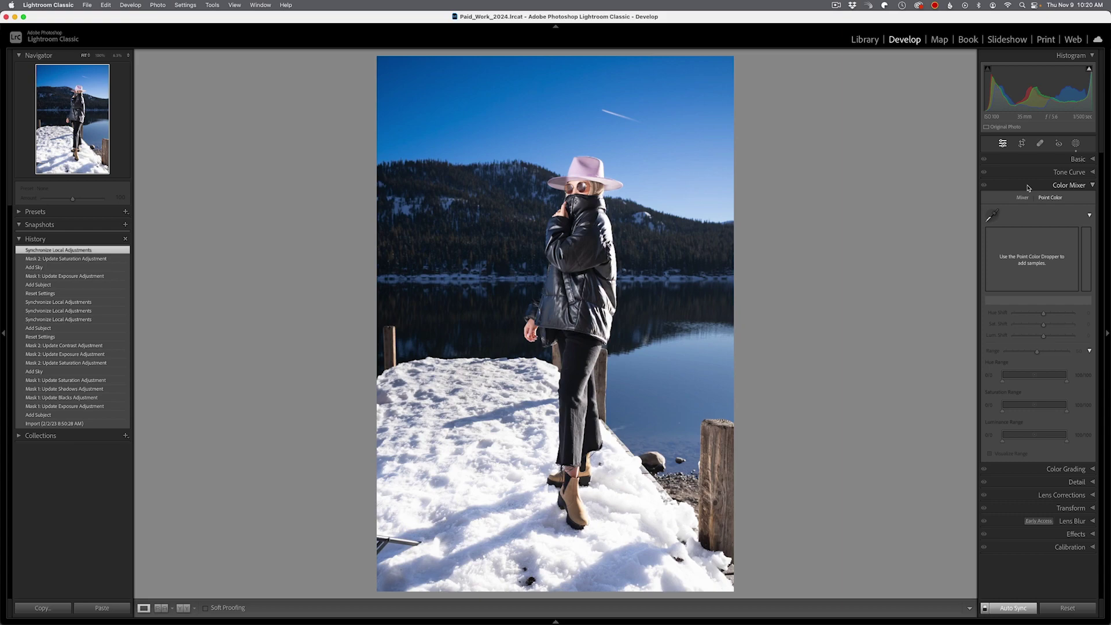
{"action": "key", "text": "super+Tab"}
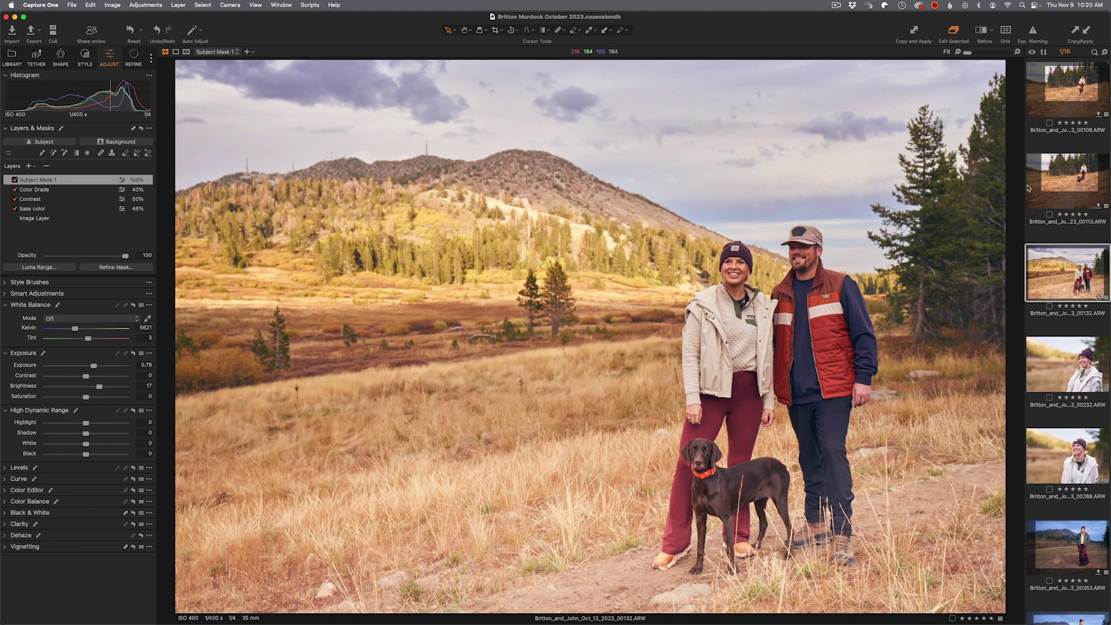
{"action": "key", "text": "super+Tab"}
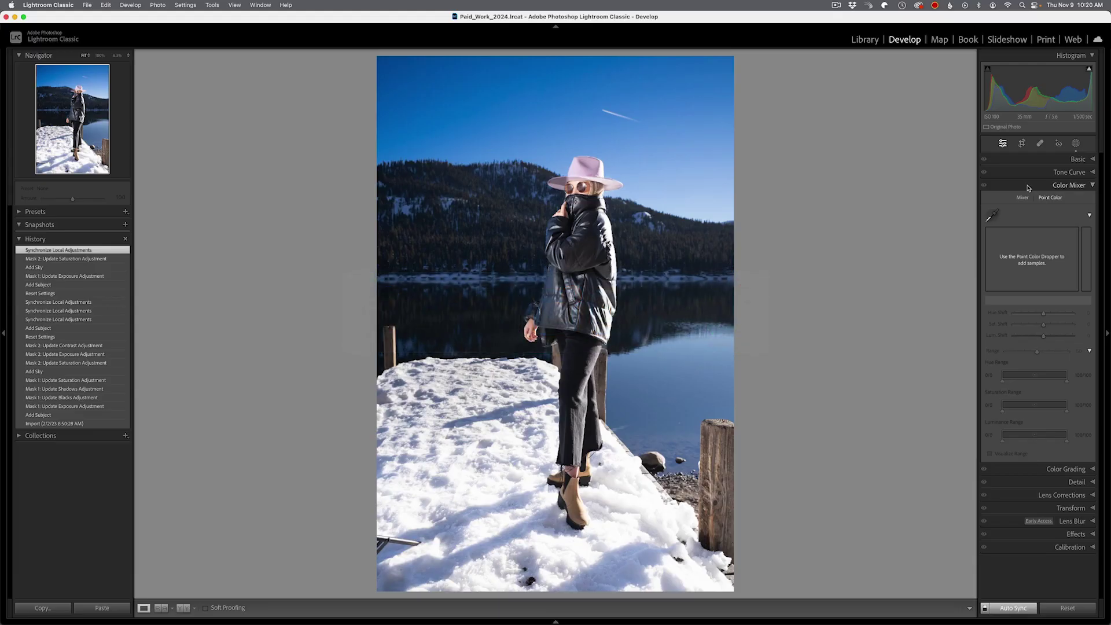